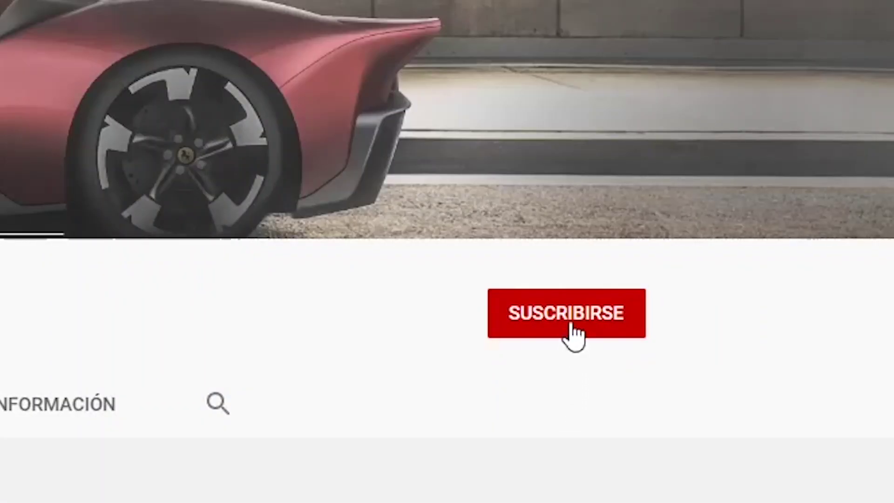
- Switch to the Photoshop document showing the silver SEAT sedan beside the red Leon reference photos
click(574, 334)
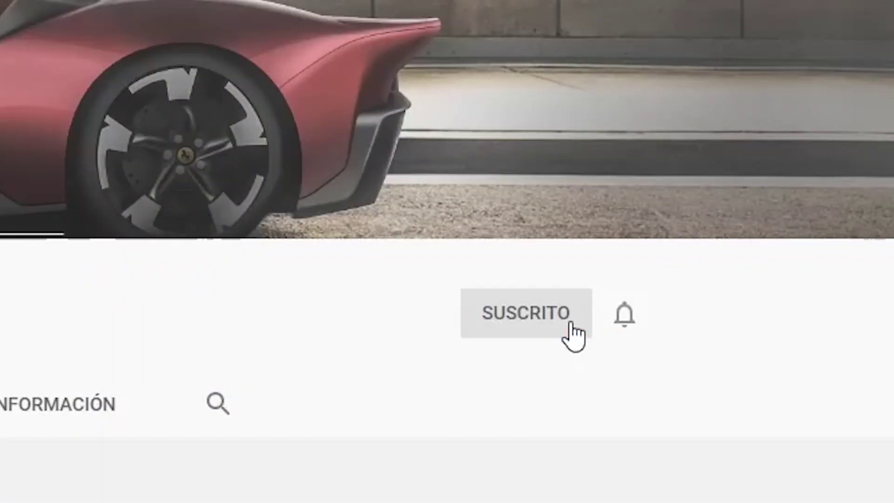
click(619, 314)
click(656, 371)
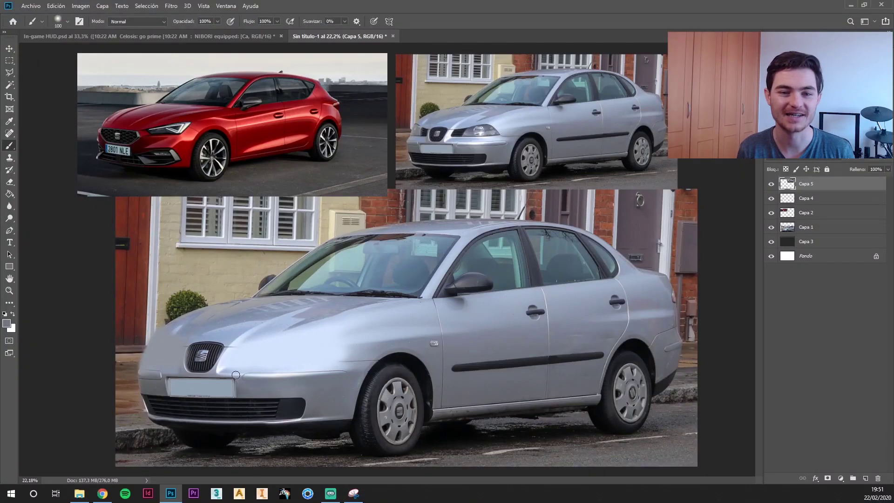
- Paint out the old grille logo in body grey and copy the Leon's outlined front onto its own layer
key(ctrl+z)
alt+click(141, 378)
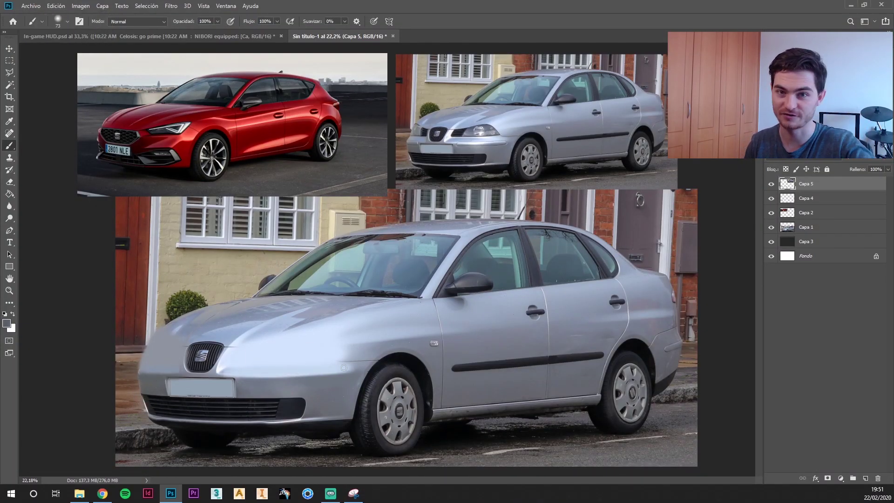
drag(186, 358, 200, 365)
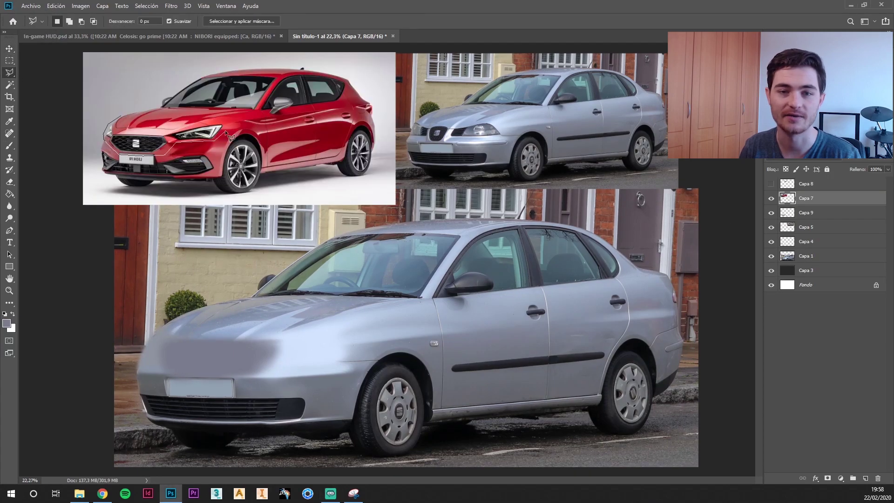
double_click(225, 130)
key(ctrl+j)
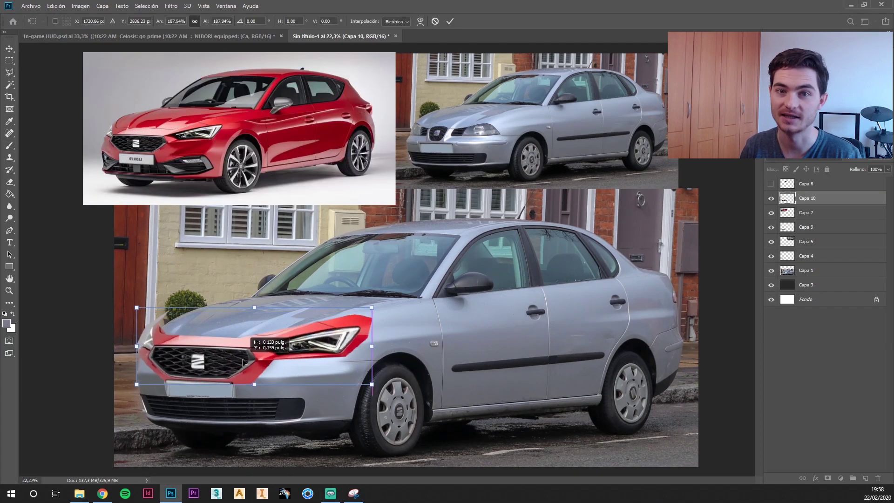
key(e)
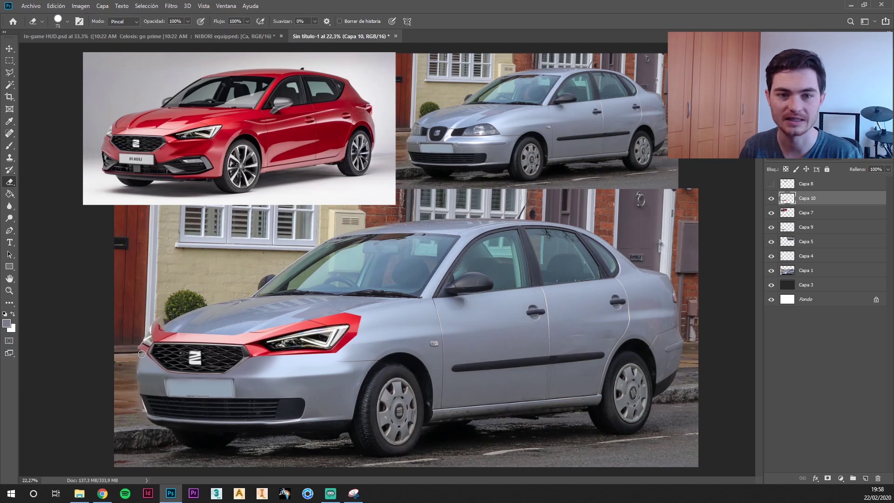
- Recolour the grafted front with Hue/Saturation, desaturating and lightening the reds to match silver
key(ctrl+u)
drag(652, 158, 662, 159)
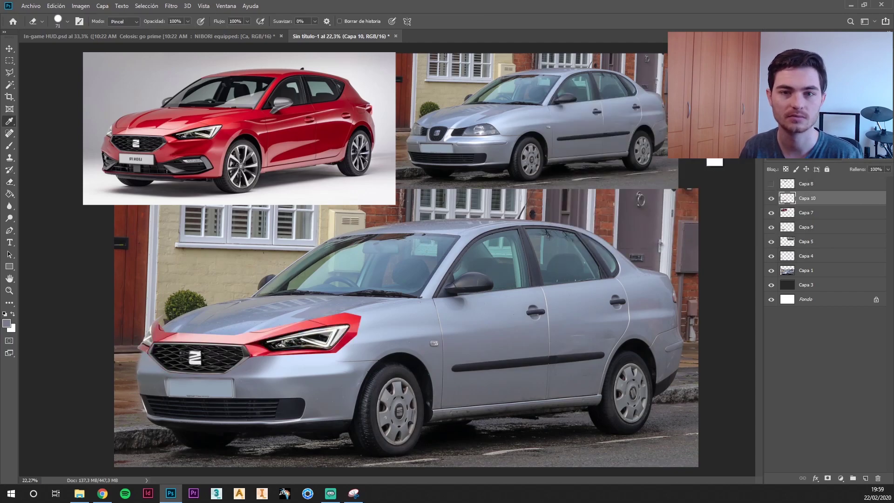
drag(649, 208, 672, 207)
drag(613, 182, 648, 206)
click(589, 131)
click(582, 168)
key(Return)
- Add new touch-up layers above the grafted front, undoing a stray white square on the grille
key(e)
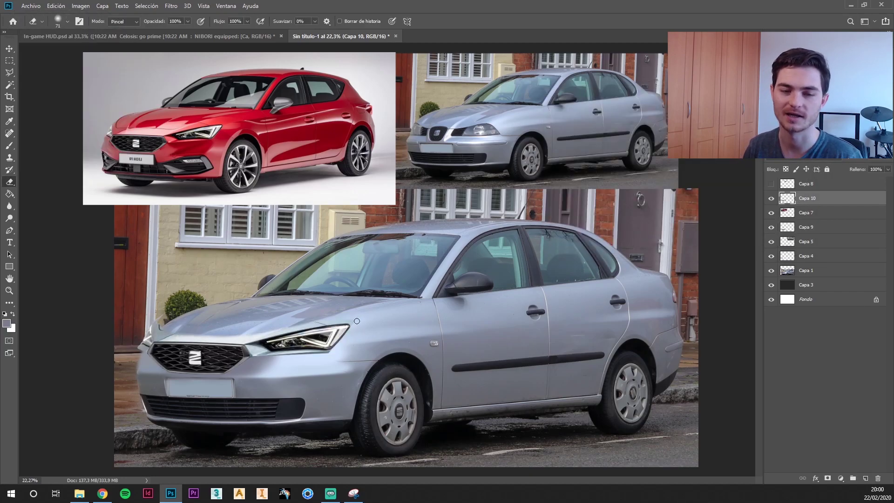
click(801, 212)
key(ctrl+shift+alt+n)
key(b)
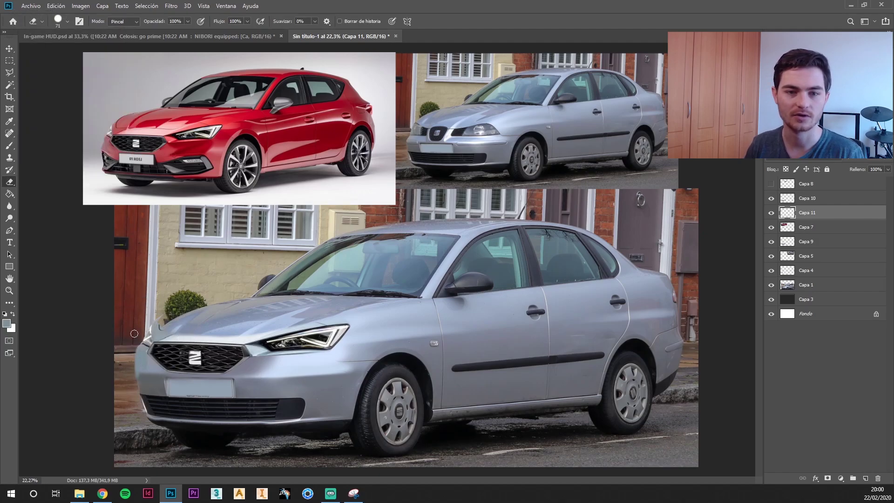
key(ctrl+z)
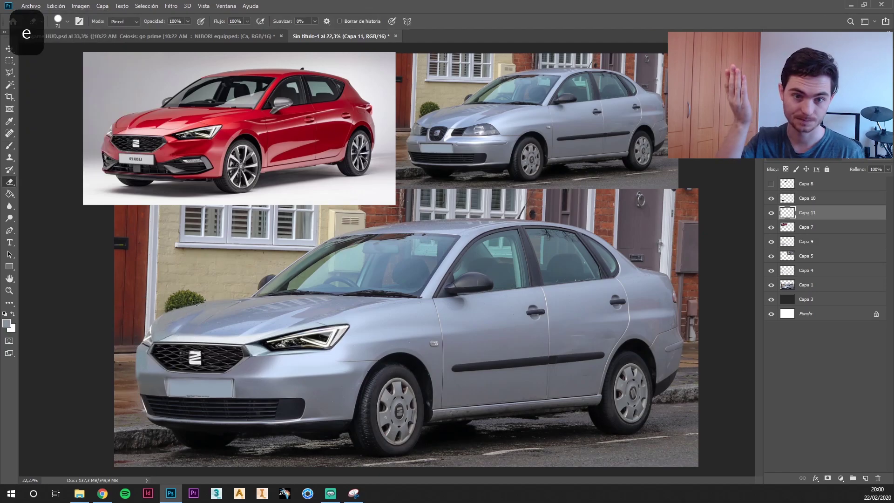
key(b)
click(802, 199)
key(ctrl+shift+alt+n)
- Paint soft light-grey highlights on the hood, trim the front's edges, and shade the headlight interior darker
alt+click(234, 336)
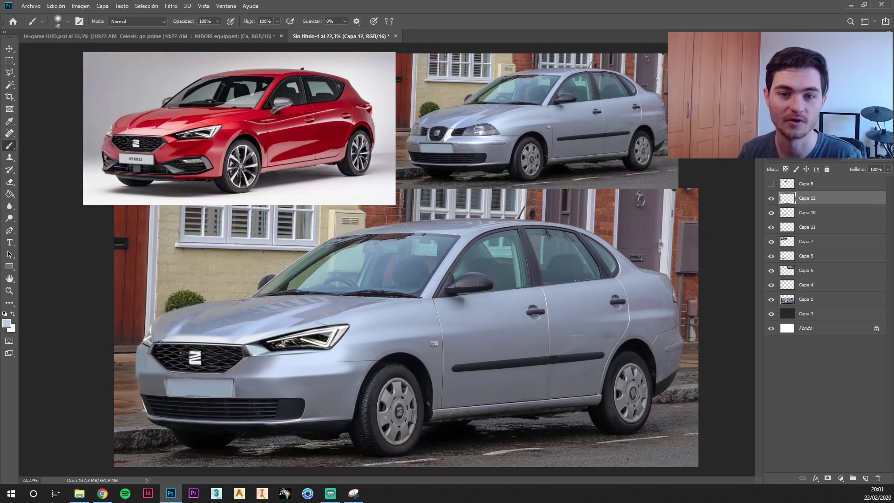
drag(282, 326, 342, 312)
click(801, 213)
key(e)
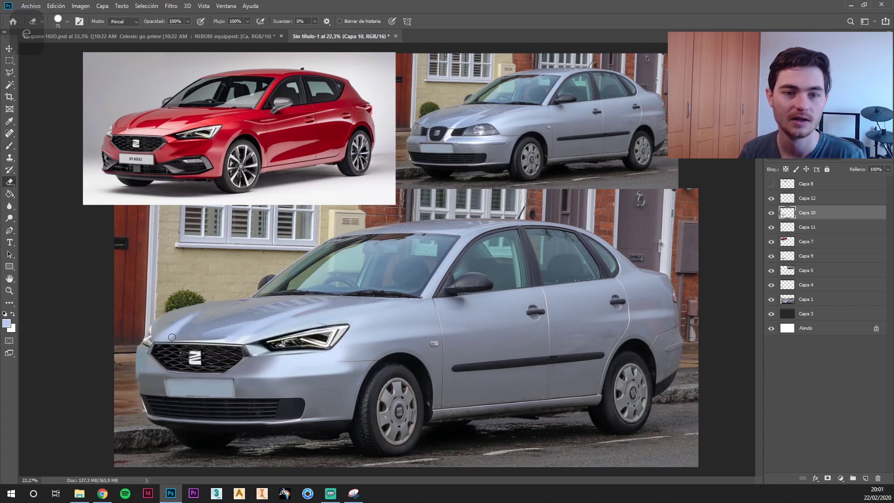
key(alt+bracketright)
key(b)
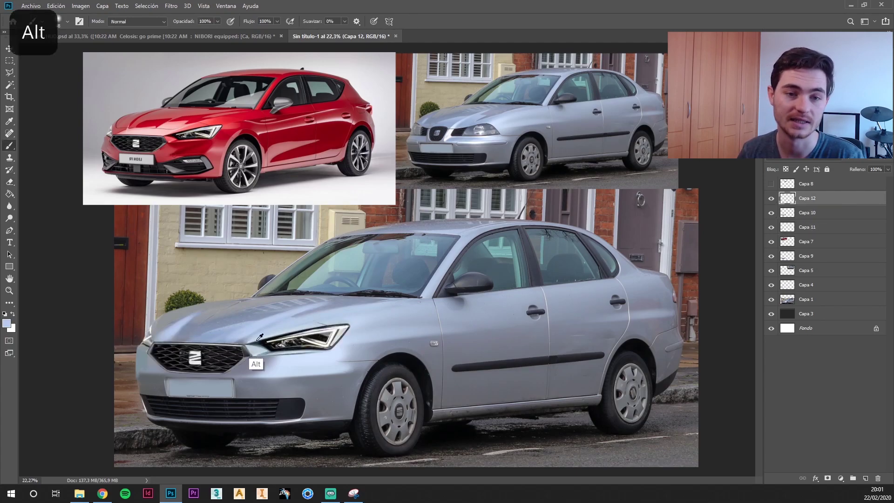
key(b)
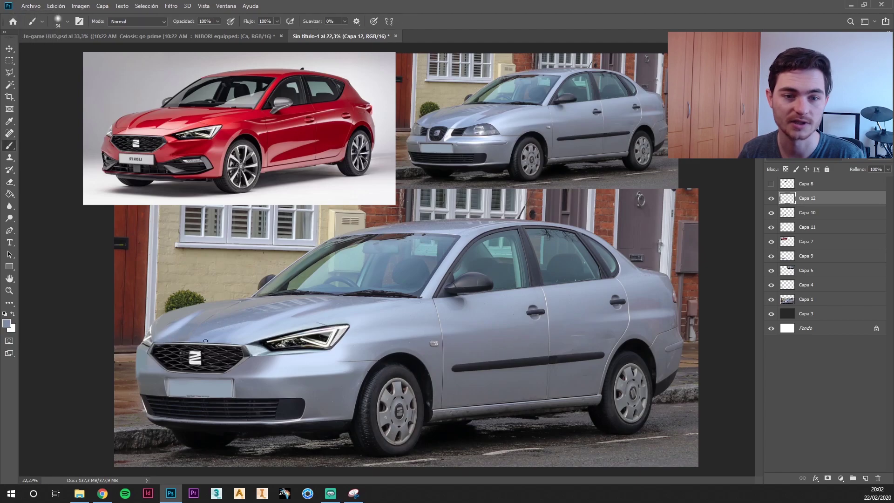
key(alt)
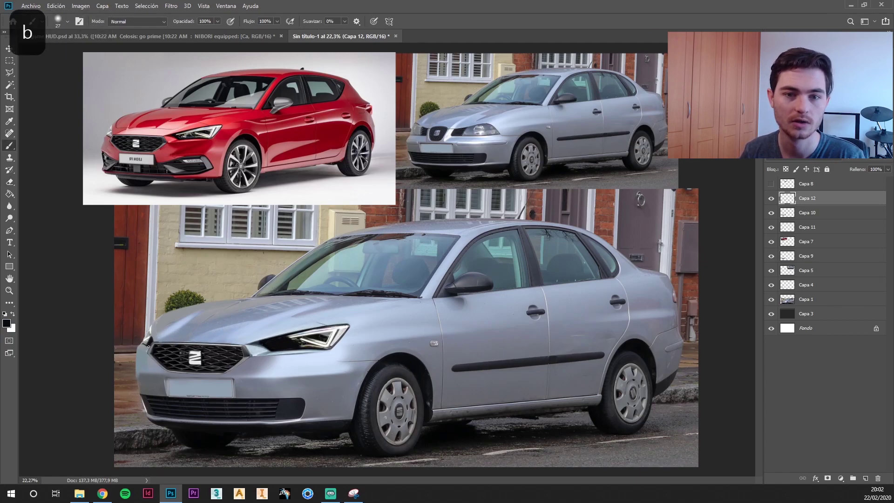
- Resize the SEAT badge on the grafted grille with Free Transform
key(alt+bracketleft)
key(ctrl+t)
scroll(321, 255, up, 3)
scroll(320, 256, up, 2)
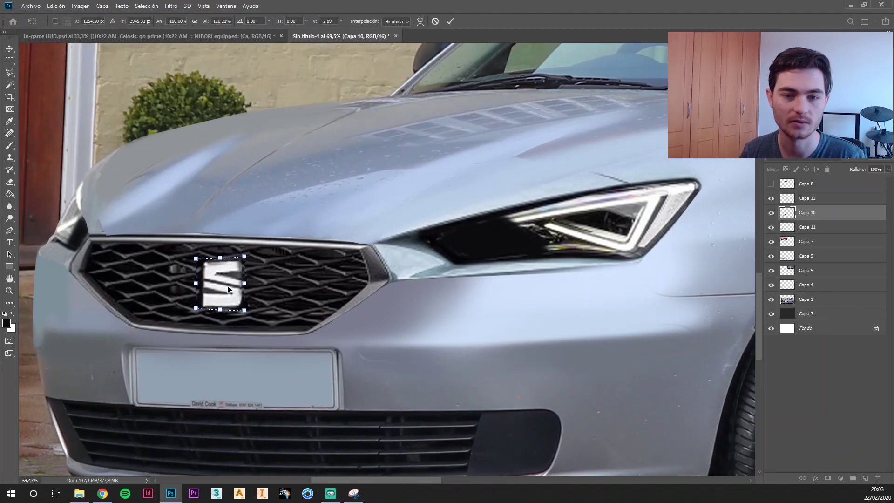
key(Return)
- Paint the grey strip beside the badge with the dark grille colour
key(ctrl+d)
key(b)
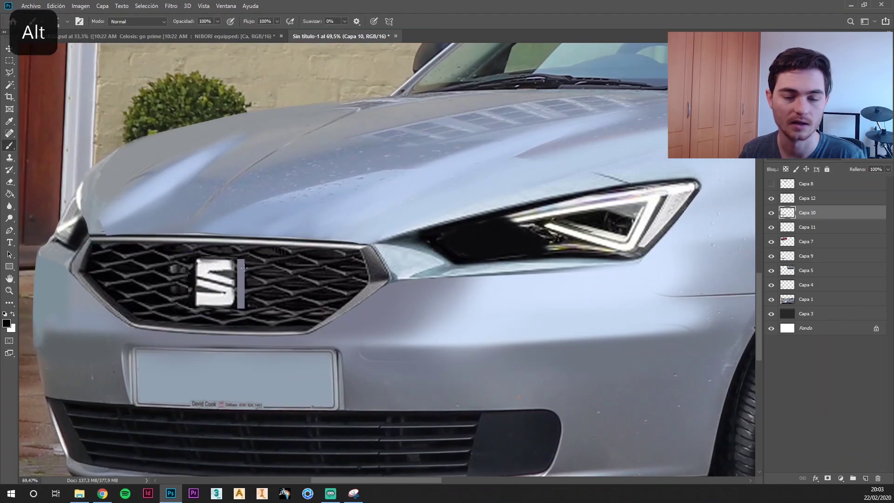
drag(242, 268, 257, 289)
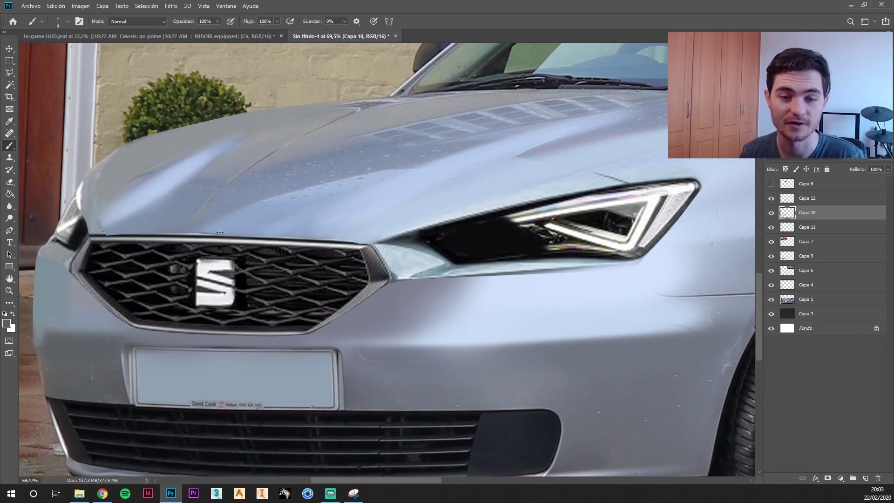
scroll(249, 282, down, 5)
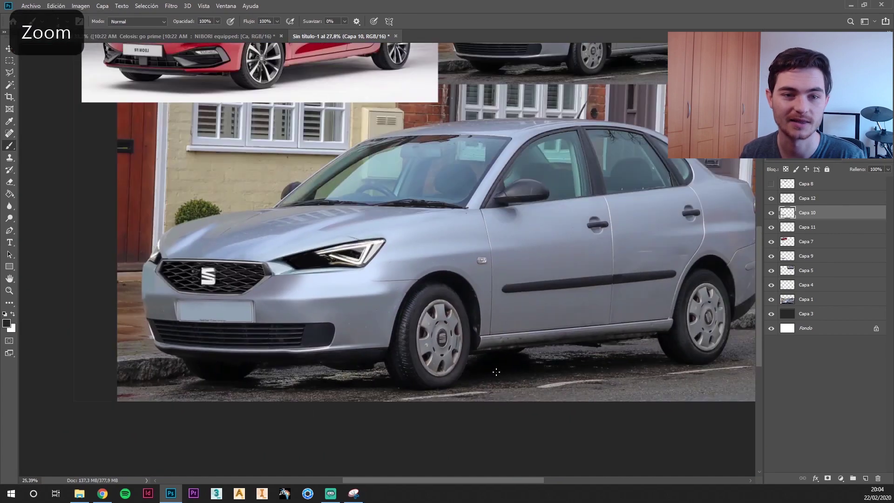
mouse_move(248, 282)
mouse_down()
mouse_move(304, 287)
mouse_move(301, 300)
mouse_up()
key(ctrl+shift+alt+n)
key(ctrl+z)
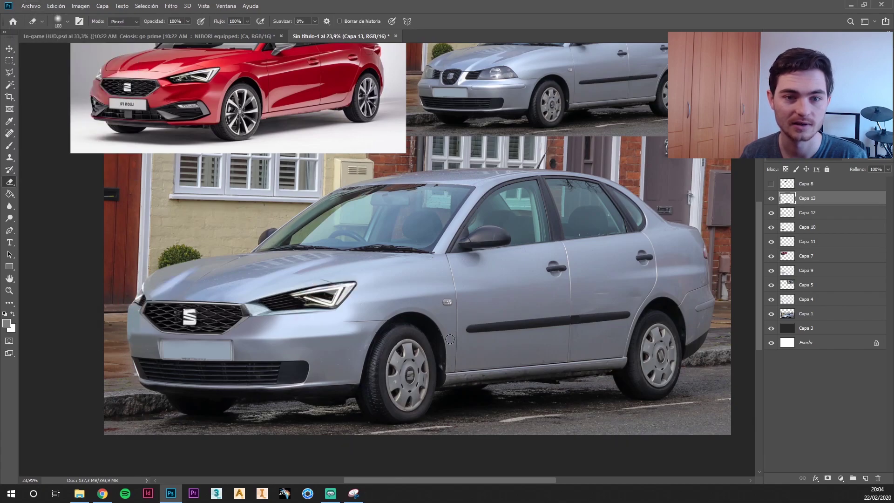
- Try dark shading below the headlight, undo it, and begin lassoing the red Leon's bumper
drag(347, 398, 394, 352)
scroll(394, 351, up, 3)
scroll(354, 349, down, 2)
key(ctrl+shift+alt+n)
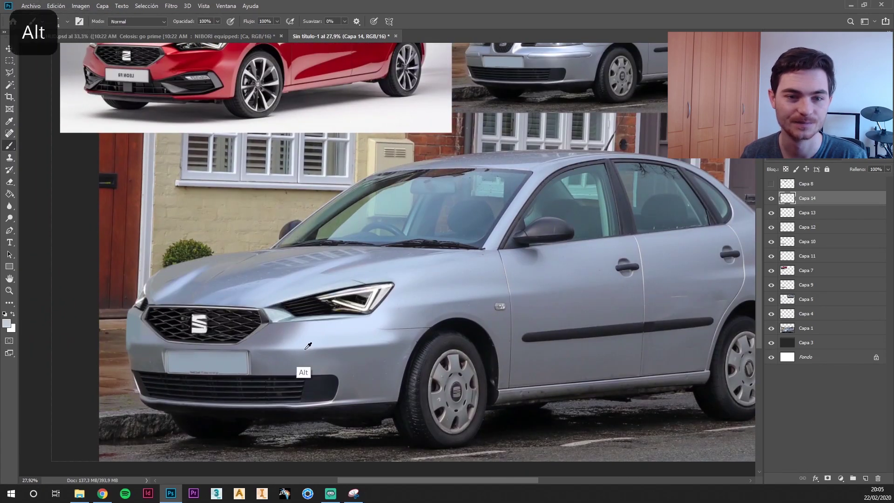
drag(328, 344, 268, 338)
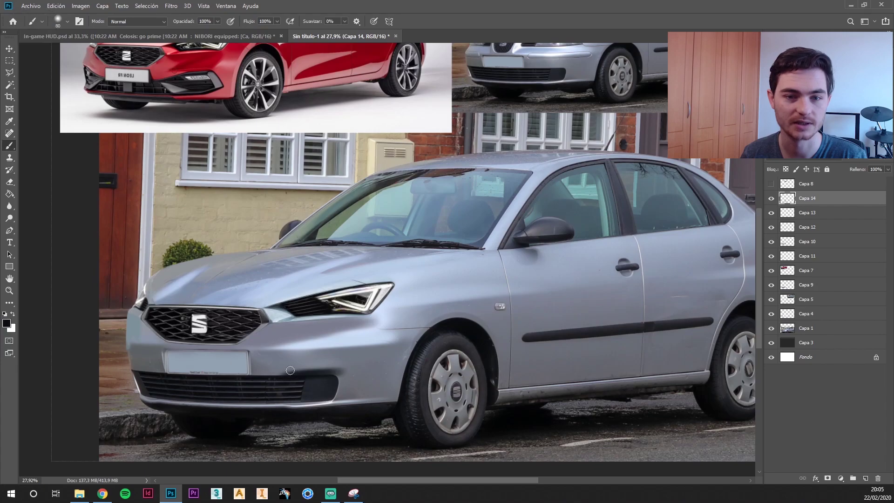
key(ctrl+z)
key(l)
click(296, 141)
- Copy the Leon's lower bumper to its own layer and scale it over the sedan's front
click(154, 153)
drag(492, 356, 446, 324)
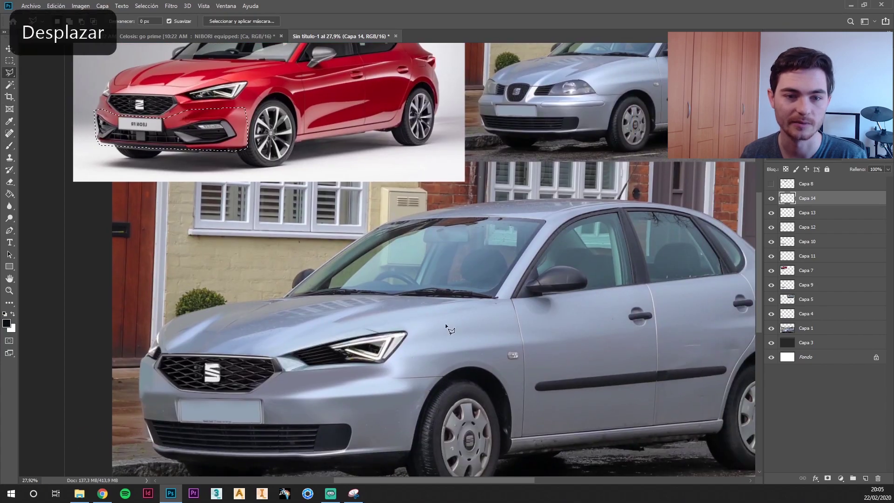
key(ctrl+j)
key(ctrl+t)
drag(173, 128, 219, 413)
drag(317, 438, 457, 447)
drag(452, 338, 570, 354)
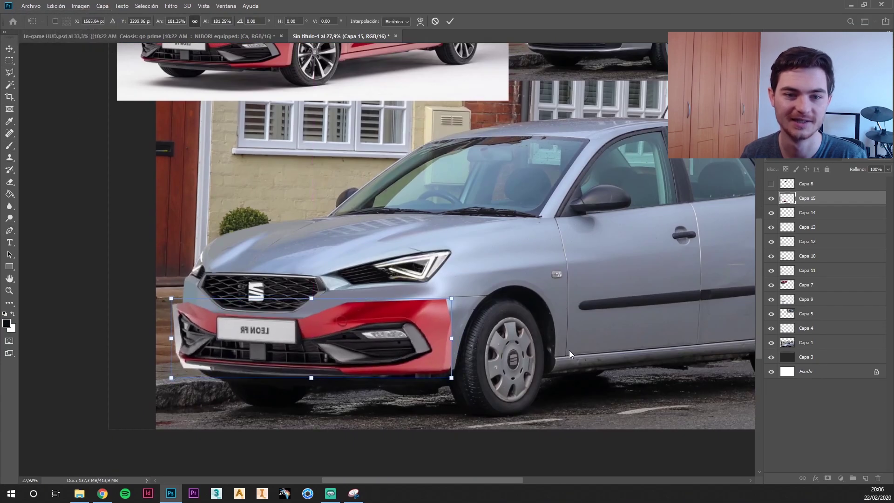
key(Return)
- Erase the bumper's edges, recolour it silver, and start a blending layer sampled from the bodywork
key(e)
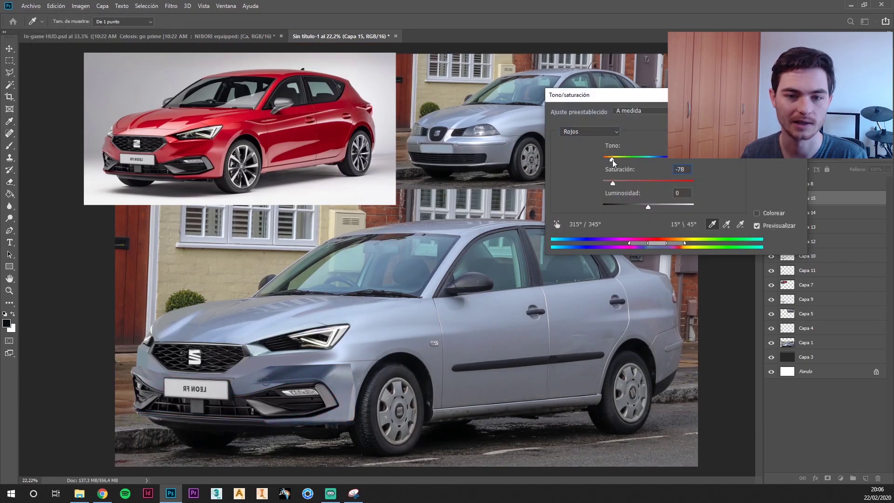
key(Return)
key(ctrl+shift+alt+n)
key(b)
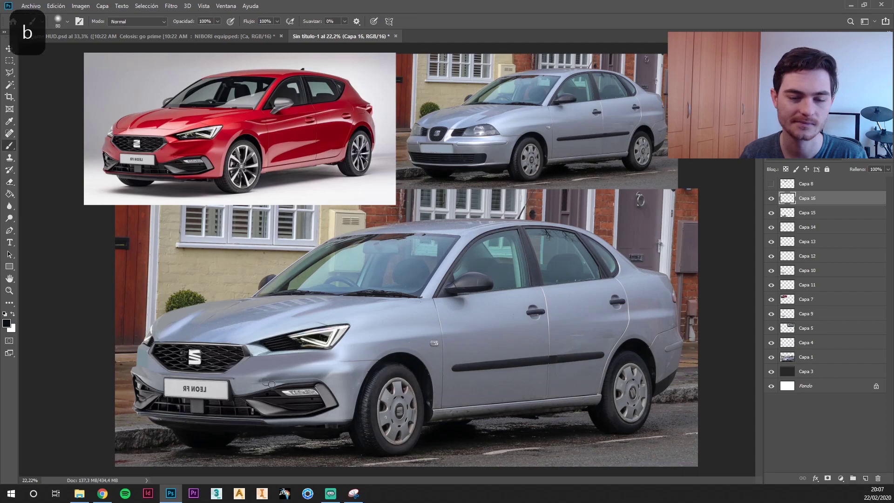
alt+click(141, 366)
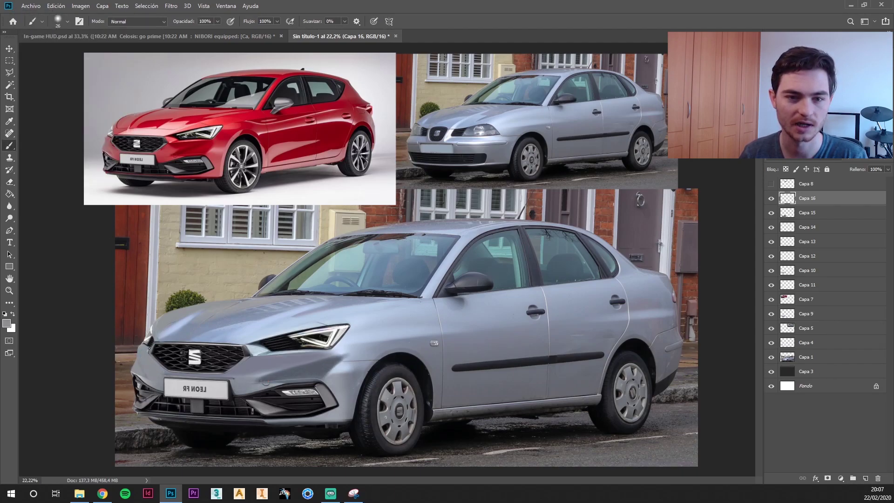
key(ctrl+z)
- Add another shading layer with sampled body colours to smooth the hood and front
scroll(387, 265, down, 1)
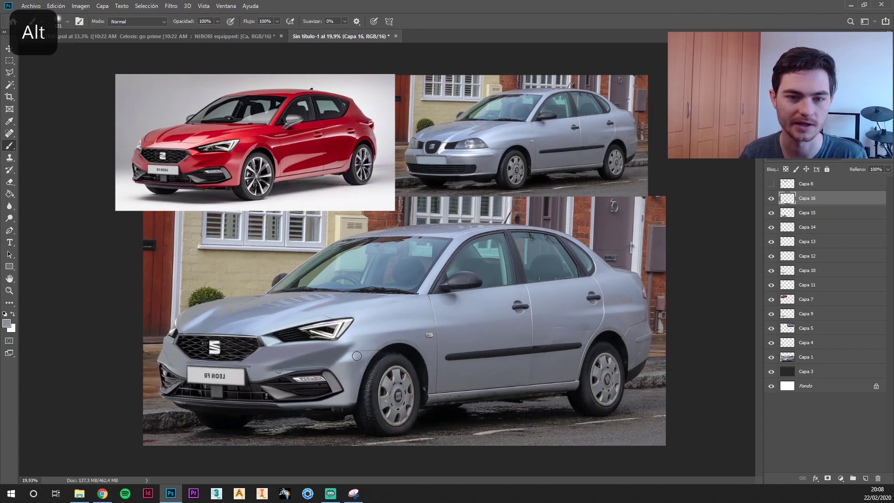
alt+click(347, 353)
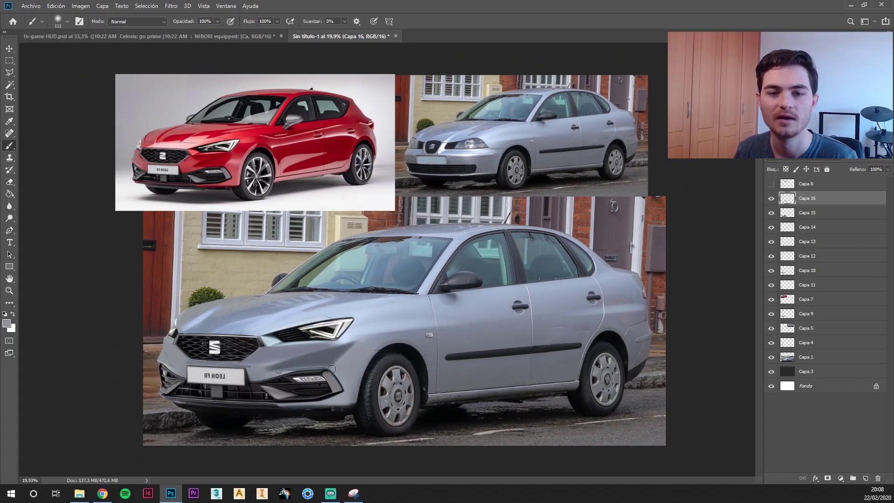
alt+click(367, 333)
key(ctrl+shift+alt+n)
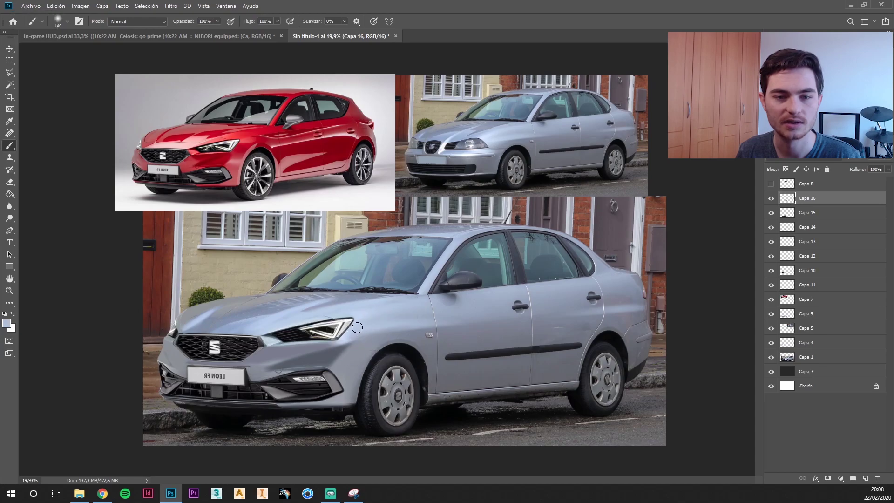
alt+click(346, 362)
key(e)
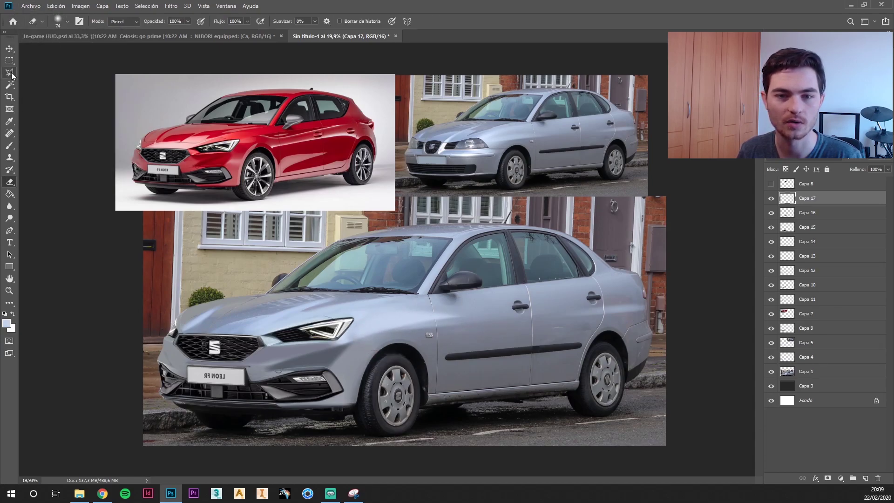
- Copy the front wheel arch area to a new layer, shift it, and erase its edges
click(9, 72)
mouse_move(352, 402)
mouse_down()
mouse_move(436, 413)
mouse_move(401, 395)
mouse_up()
key(ctrl+j)
key(ctrl+t)
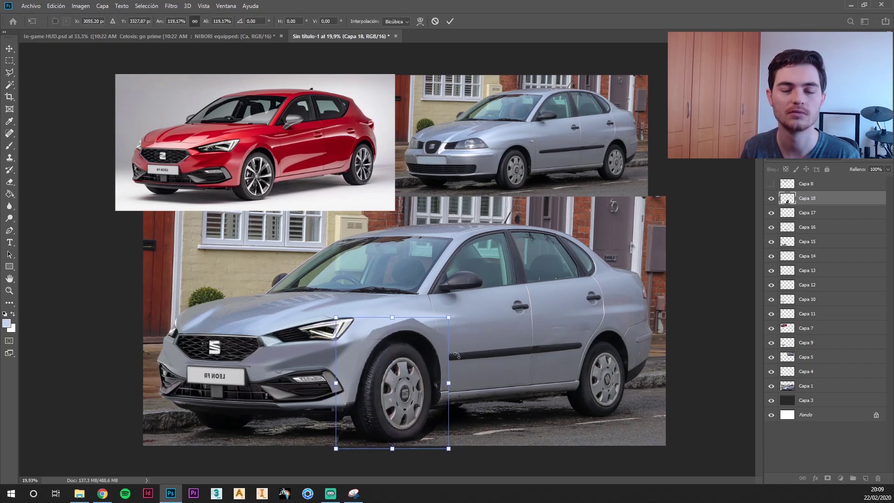
key(Return)
key(e)
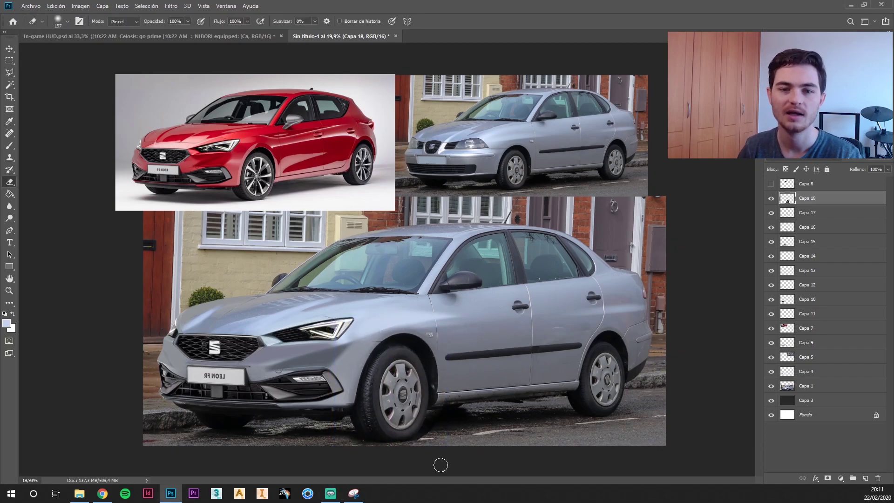
- Copy and shift the rear wheel area the same way, then add a new painting layer
click(9, 72)
drag(573, 310, 571, 424)
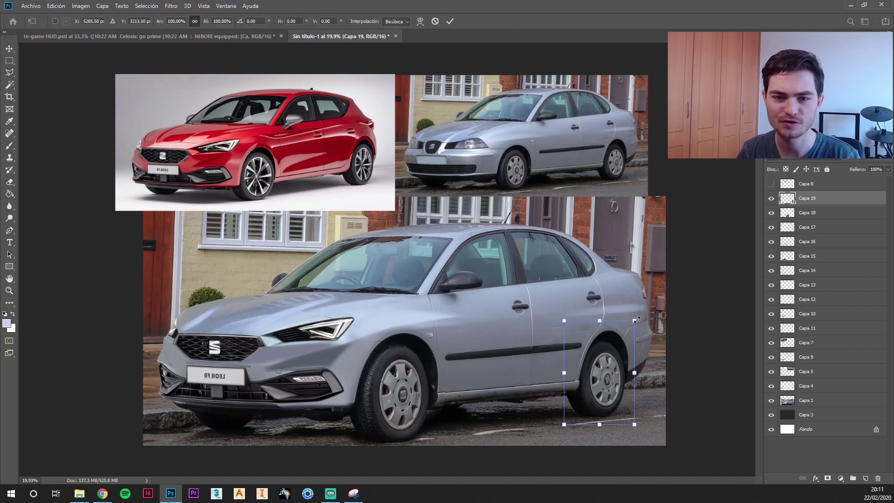
key(ctrl+j)
key(ctrl+t)
key(Return)
key(e)
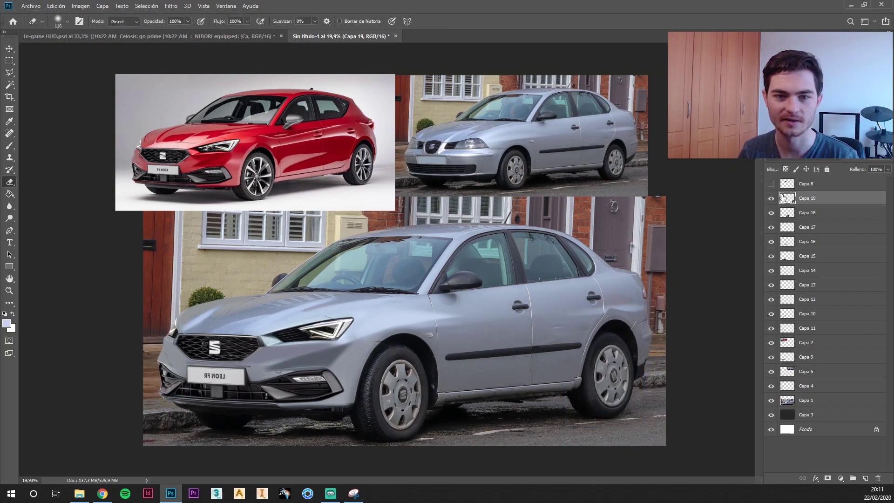
click(866, 478)
- Sample the grey body colour and prepare a new paint layer with a size-60 brush
key(b)
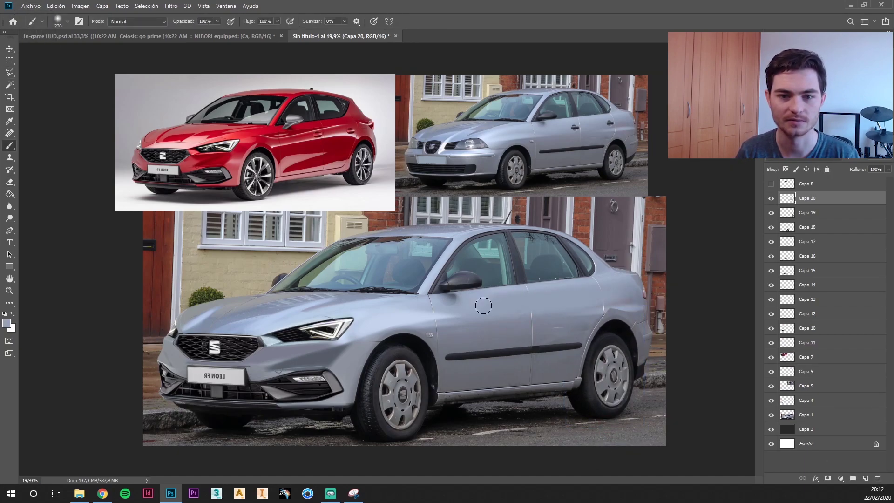
alt+click(584, 340)
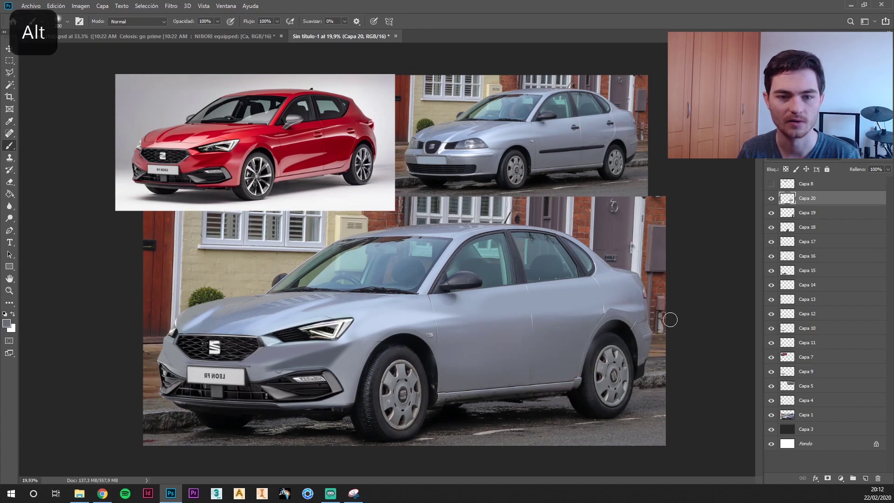
alt+click(368, 330)
alt+click(530, 359)
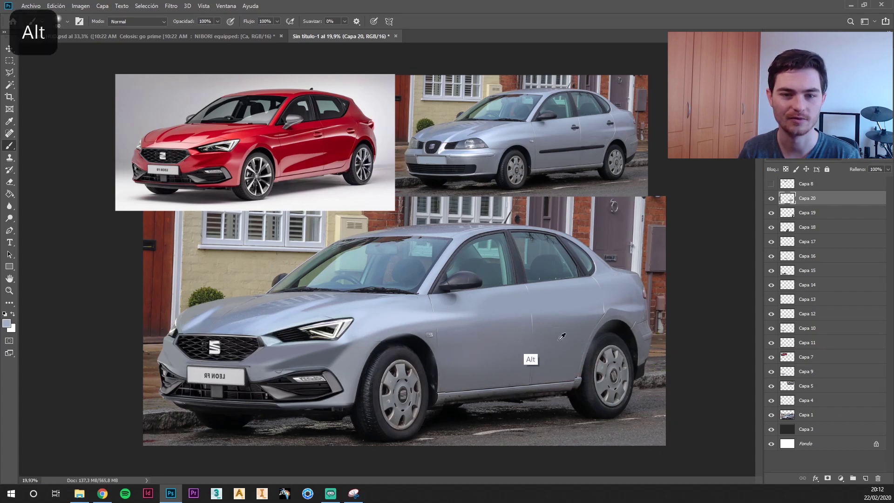
key(ctrl+shift+alt+n)
key(bracketleft)
key(bracketleft)
key(bracketleft)
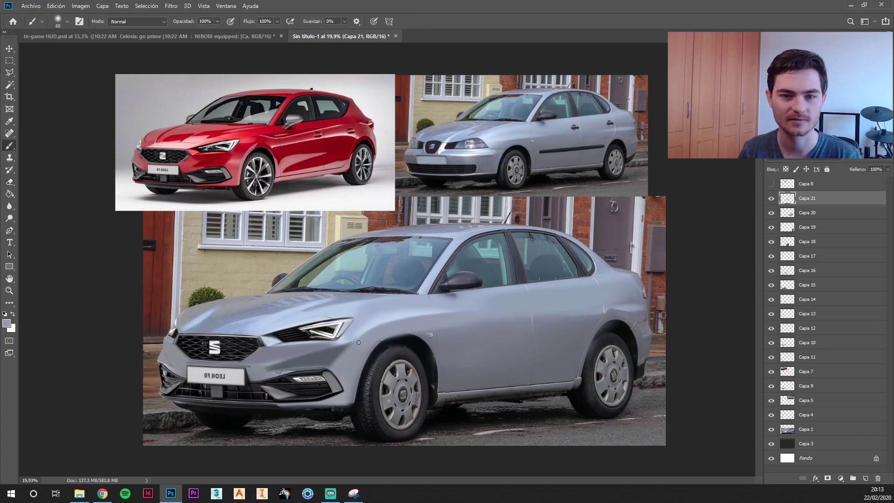
- Paint over the door handles in body grey on a new layer, erasing overspill
key(alt+e)
key(Escape)
key(b)
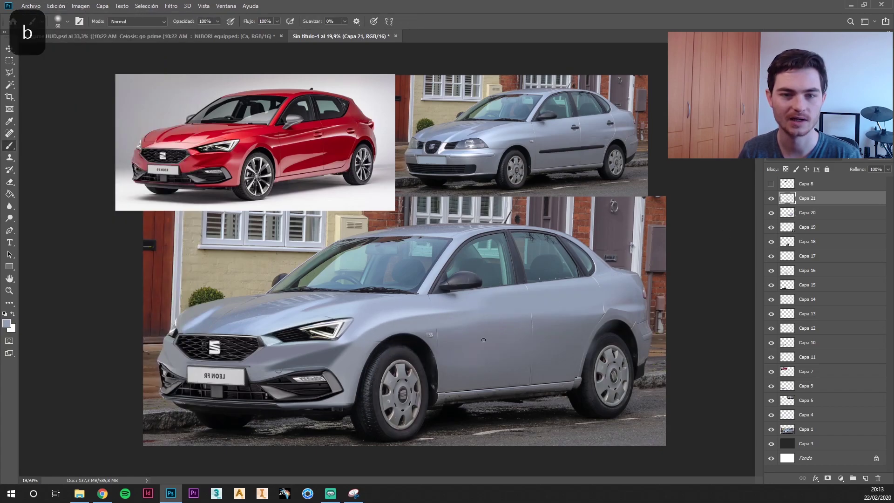
key(ctrl+shift+alt+n)
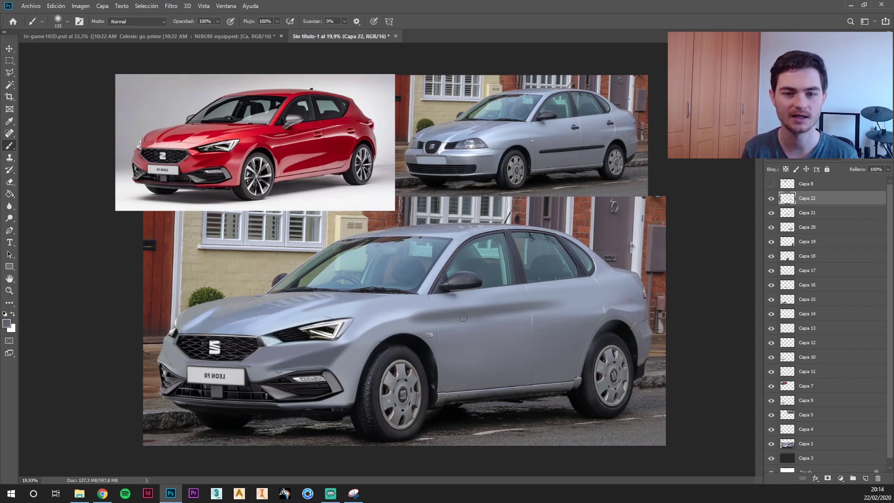
key(e)
key(b)
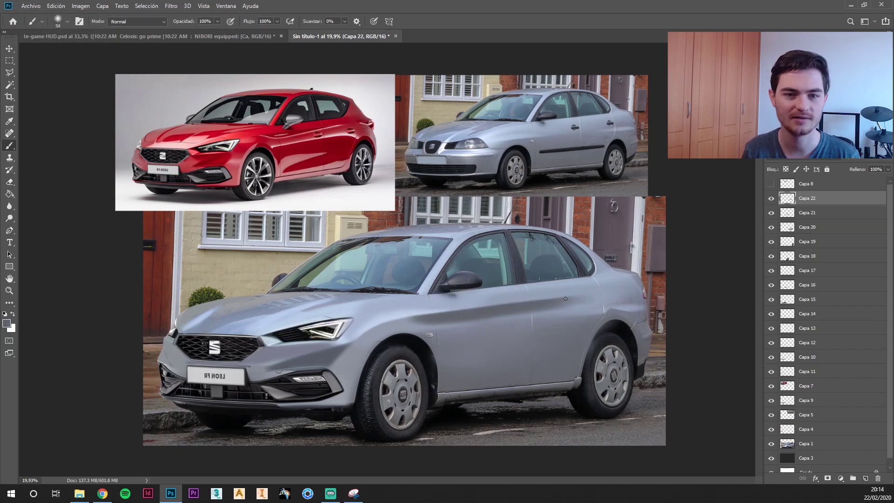
key(e)
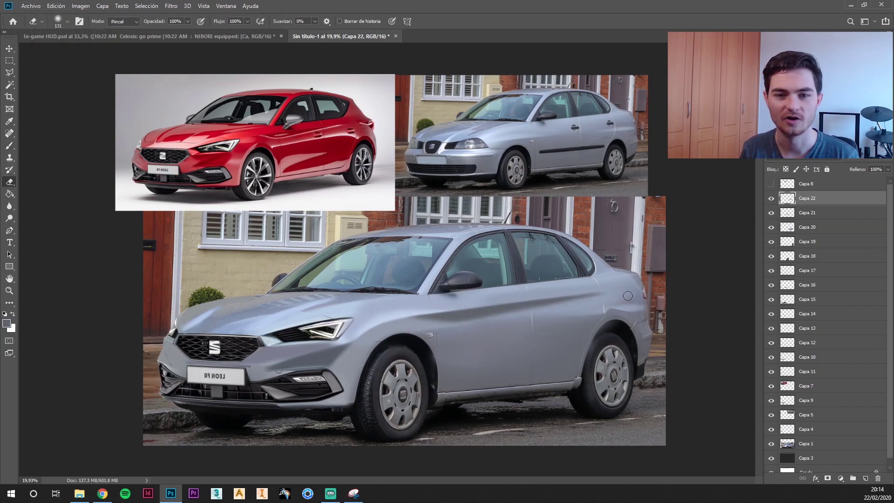
- Paint out the side trim strip on another layer, resizing the eraser and undoing stray strokes
key(ctrl+shift+alt+n)
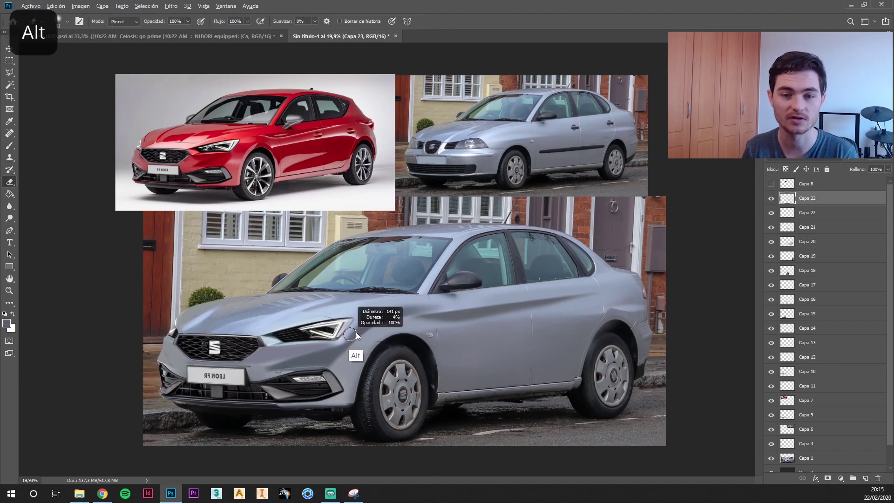
alt+right_click(395, 320)
key(ctrl+z)
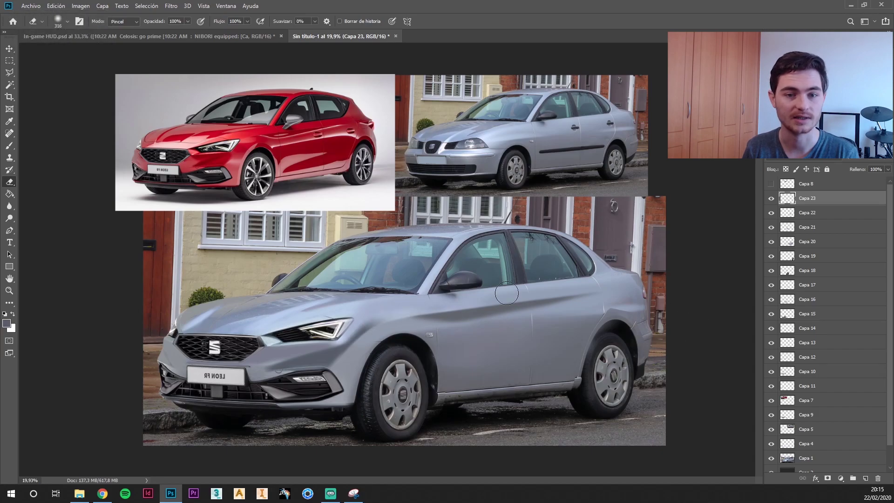
key(b)
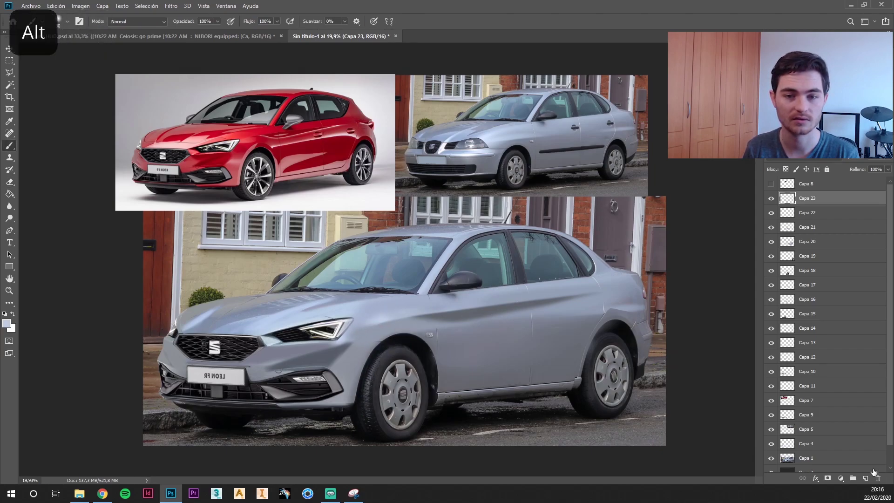
key(e)
alt+right_click(358, 334)
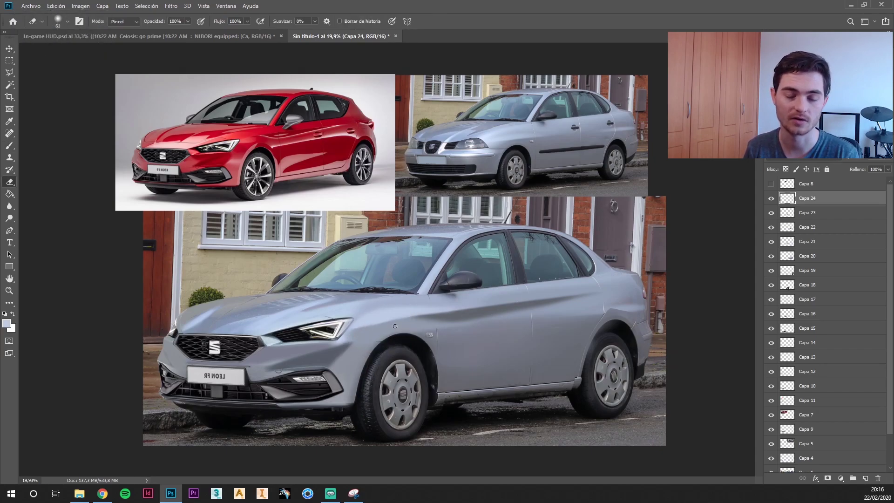
key(ctrl+z)
key(b)
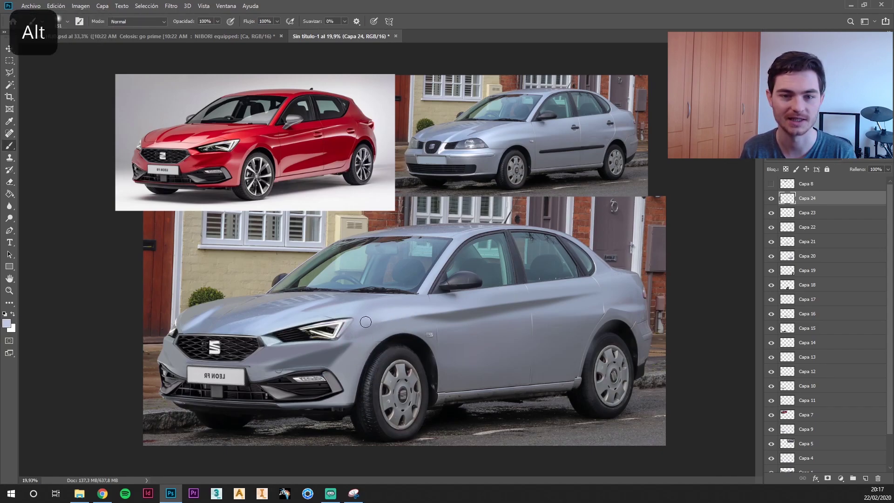
- Merge the paint layers Capa 21–24 into one layer
key(alt+bracketleft)
key(alt+bracketleft)
key(alt+bracketleft)
key(b)
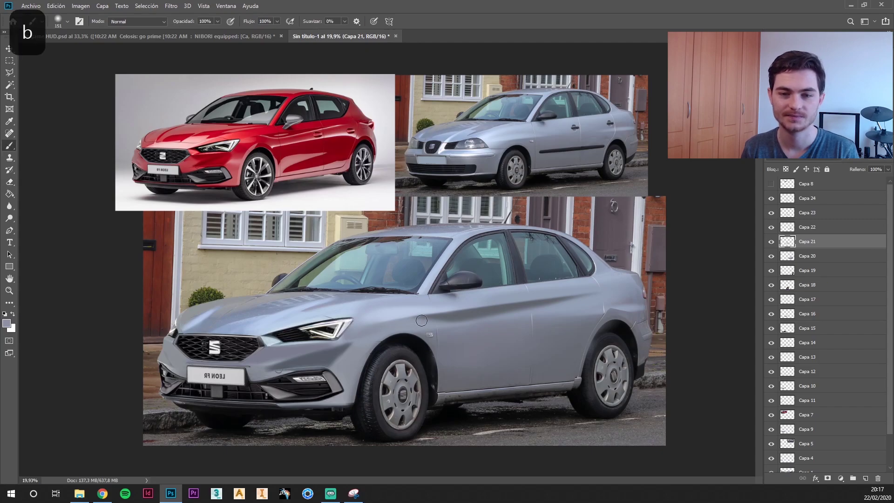
click(776, 198)
shift+click(776, 242)
key(ctrl+e)
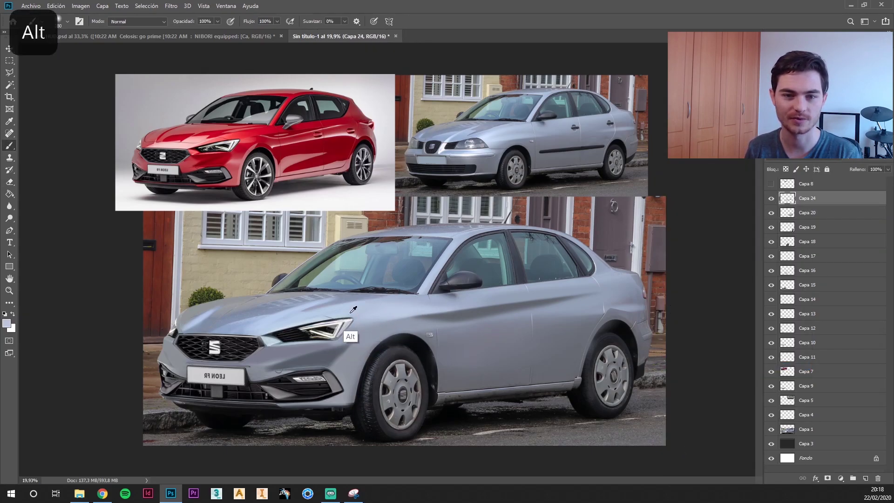
- Paint a light blue-grey highlight along the car's rear edge on a new layer, then tone it down
key(ctrl+shift+alt+n)
key(e)
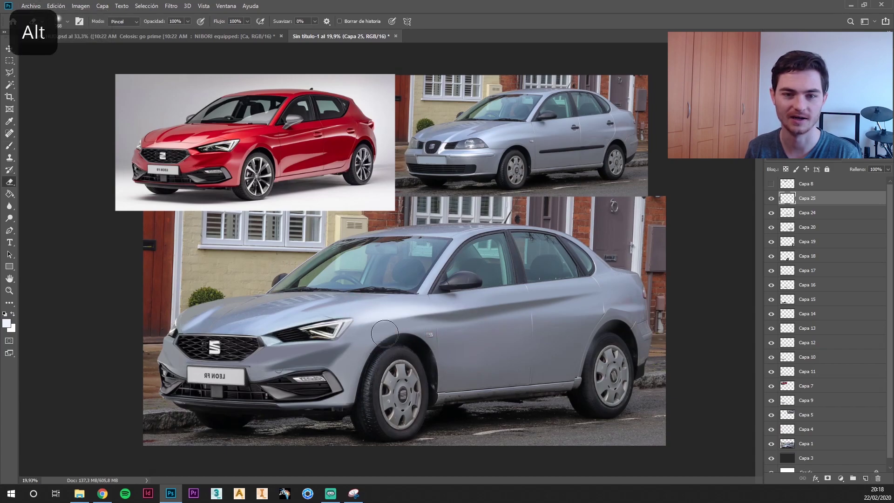
key(ctrl+z)
key(b)
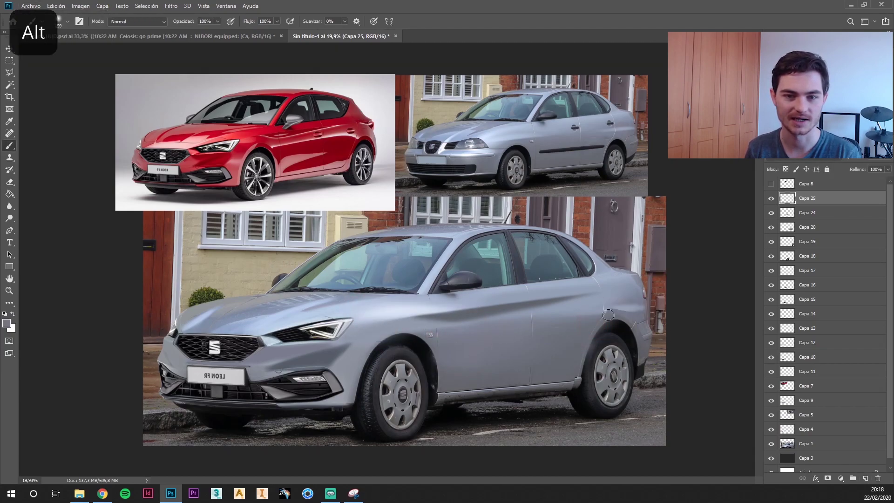
alt+click(608, 315)
mouse_move(620, 305)
mouse_down()
mouse_move(652, 301)
mouse_move(656, 274)
mouse_up()
key(e)
- Add a layer below Capa 25 and keep painting body colour on Capa 25
key(ctrl+shift+alt+n)
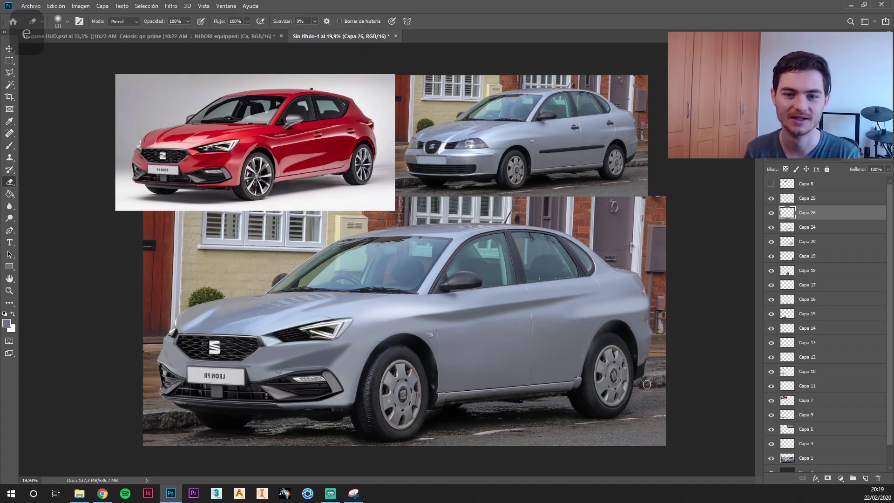
key(alt+bracketleft)
key(alt+bracketleft)
click(801, 198)
key(b)
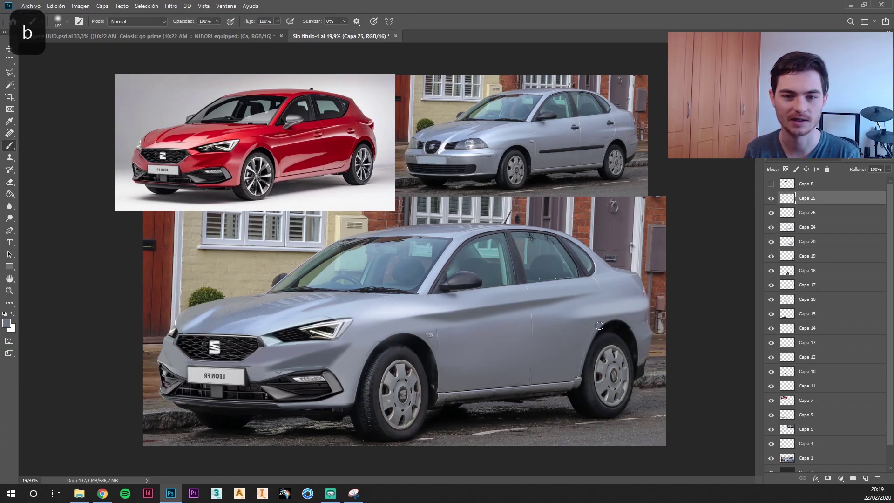
alt+click(561, 329)
key(ctrl+z)
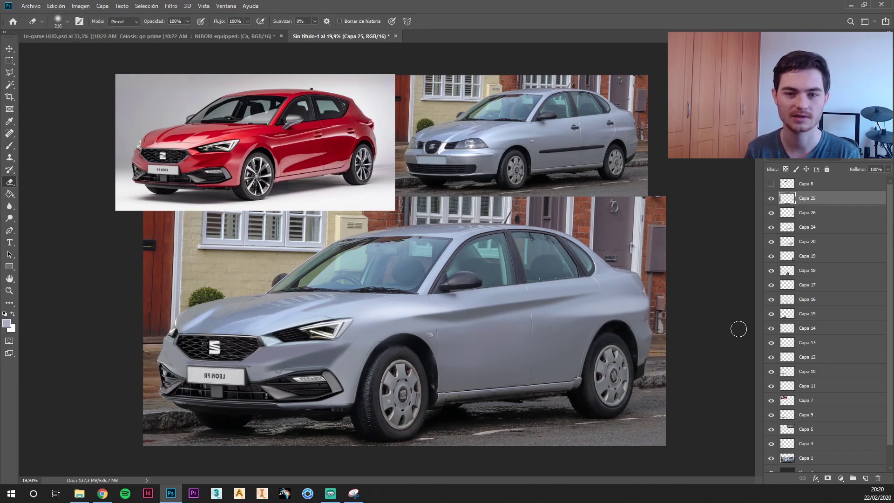
key(b)
- Add one more paint layer and blend the flank around the rear wheel arch
click(866, 480)
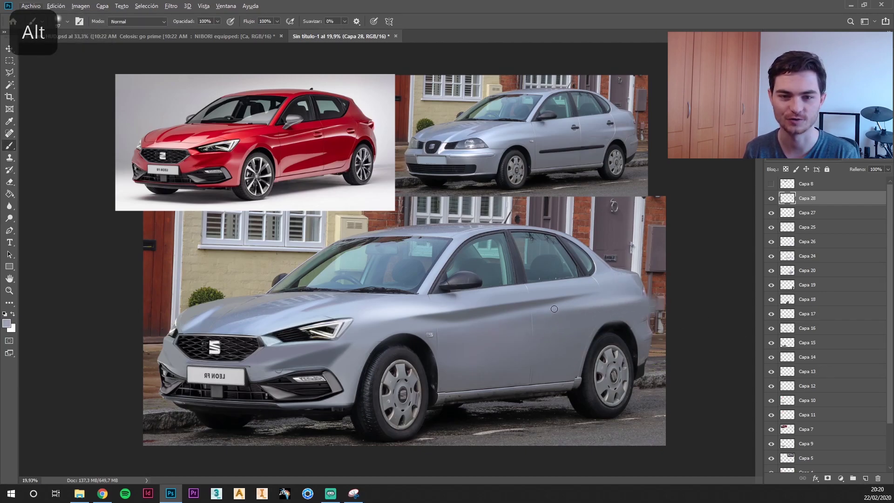
alt+click(559, 308)
key(ctrl+z)
key(e)
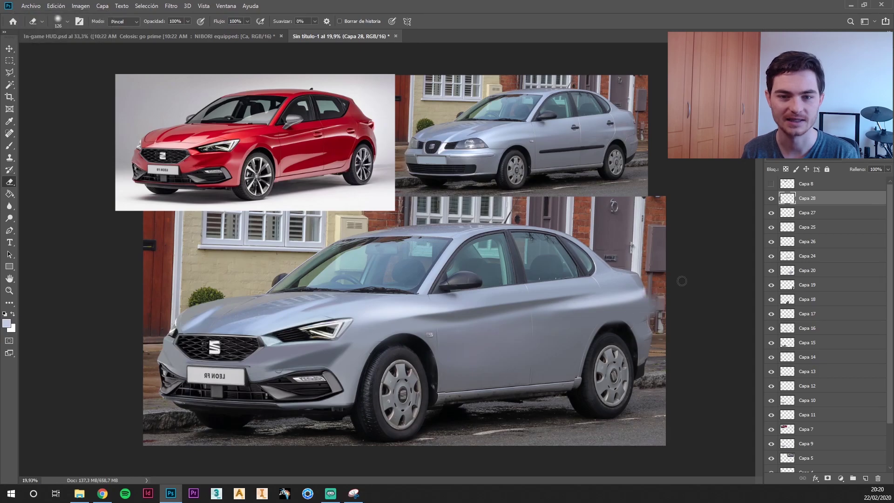
scroll(391, 261, up, 1)
key(alt+bracketleft)
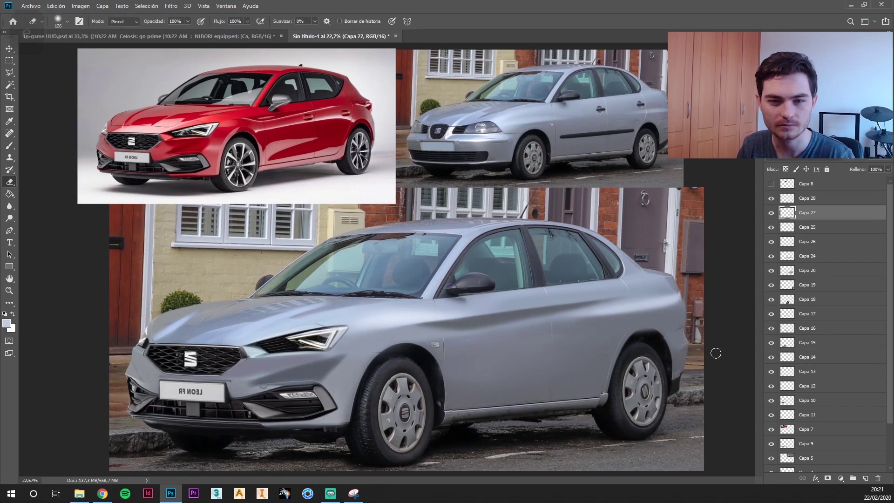
- Copy the red car's front wheel to a new layer and fit it onto the sedan's front wheel
key(b)
key(m)
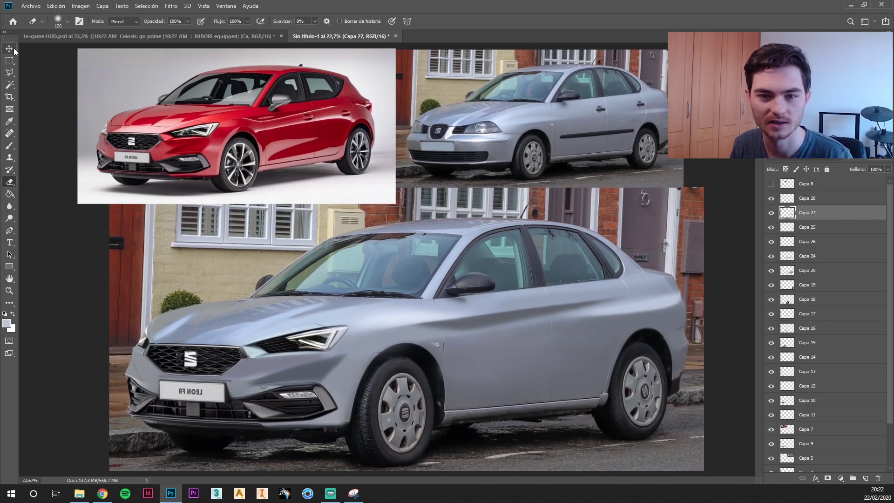
mouse_move(259, 136)
mouse_down()
mouse_move(220, 190)
mouse_move(419, 408)
mouse_up()
key(ctrl+j)
key(ctrl+t)
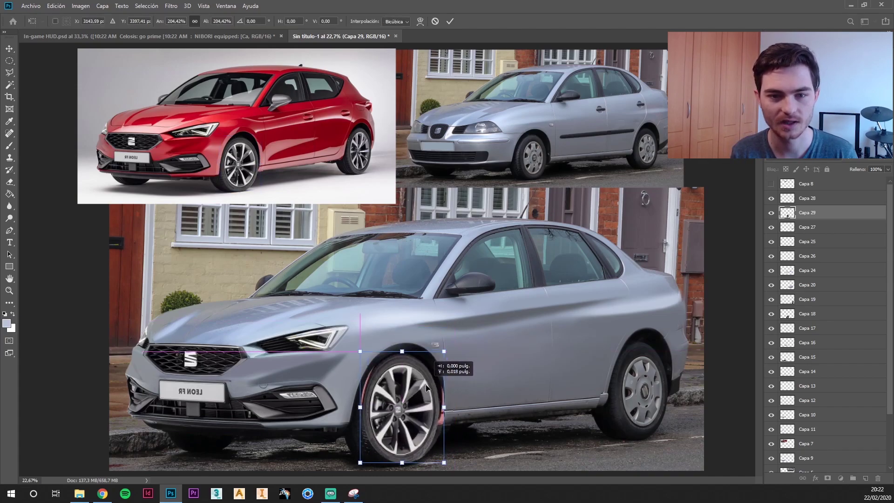
key(Return)
- Erase the edges of the pasted front wheel so it blends in, then zoom out
scroll(419, 408, up, 3)
key(e)
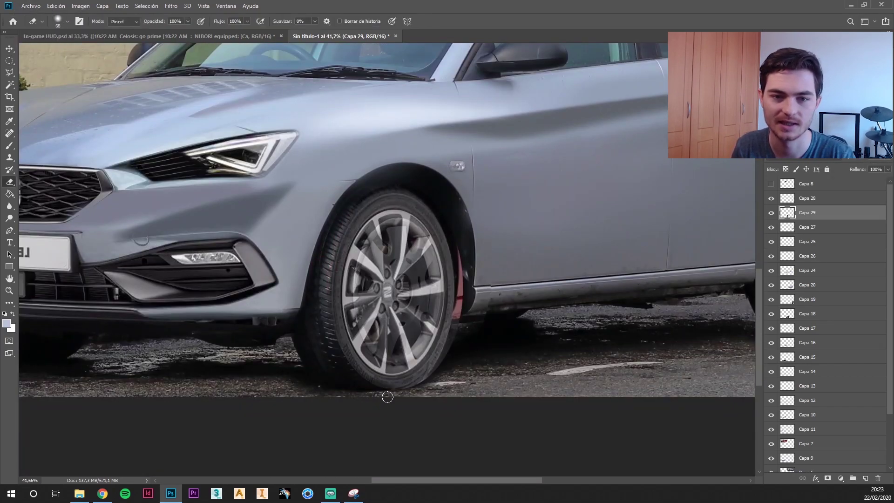
drag(876, 172, 888, 172)
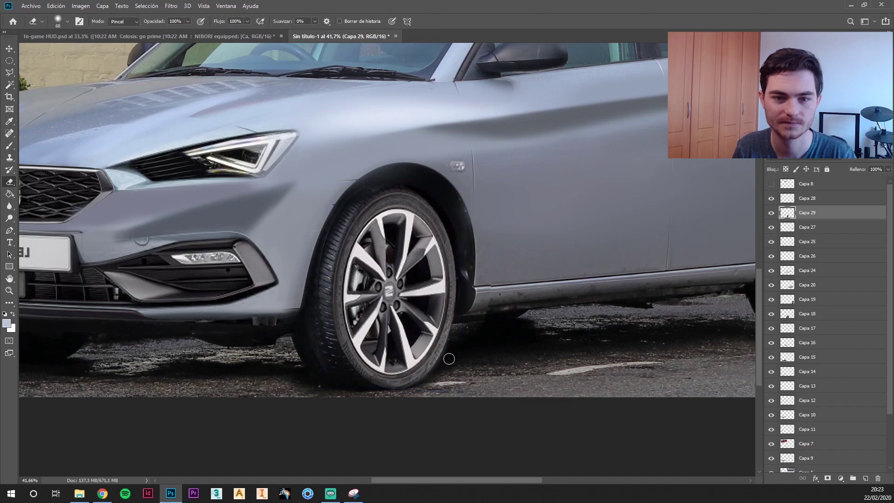
key(ctrl+0)
- Duplicate the wheel layer and scale the copy onto the rear wheel position
key(ctrl+j)
key(ctrl+t)
drag(398, 391, 611, 371)
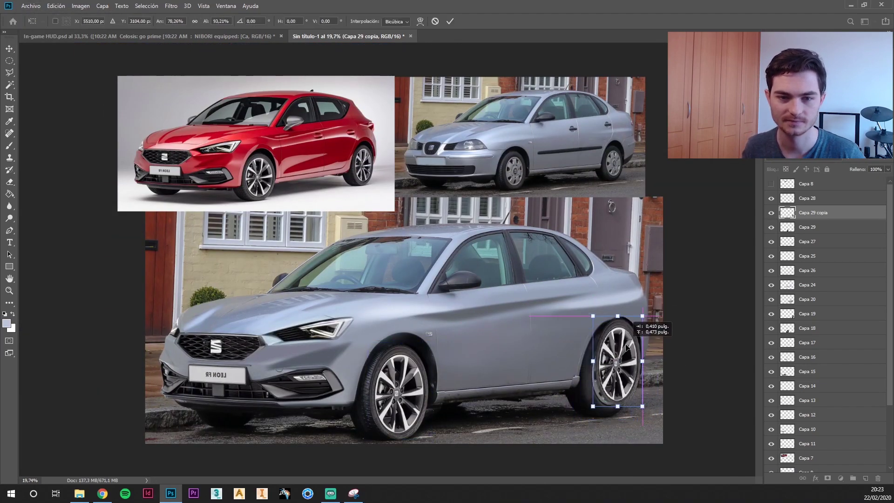
drag(671, 368, 671, 376)
key(Return)
- Touch up the wheel overlaps by erasing and painting on layers Capa 24 and Capa 28
key(e)
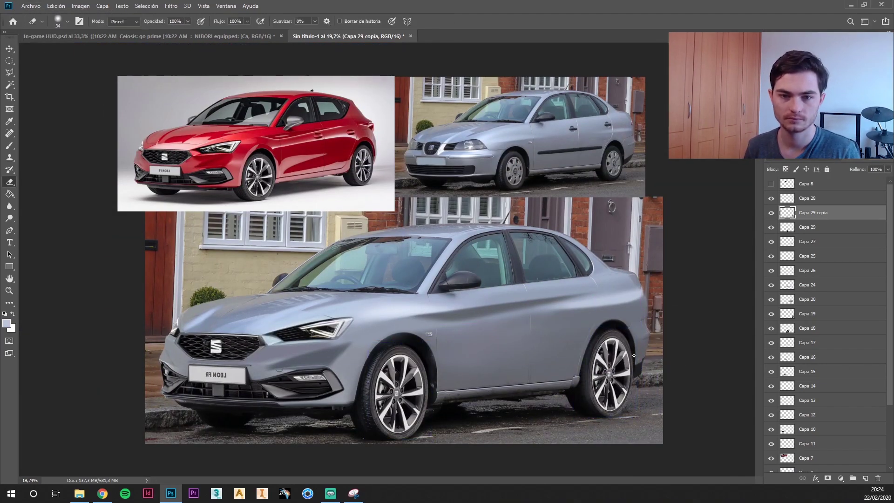
ctrl+click(378, 349)
key(e)
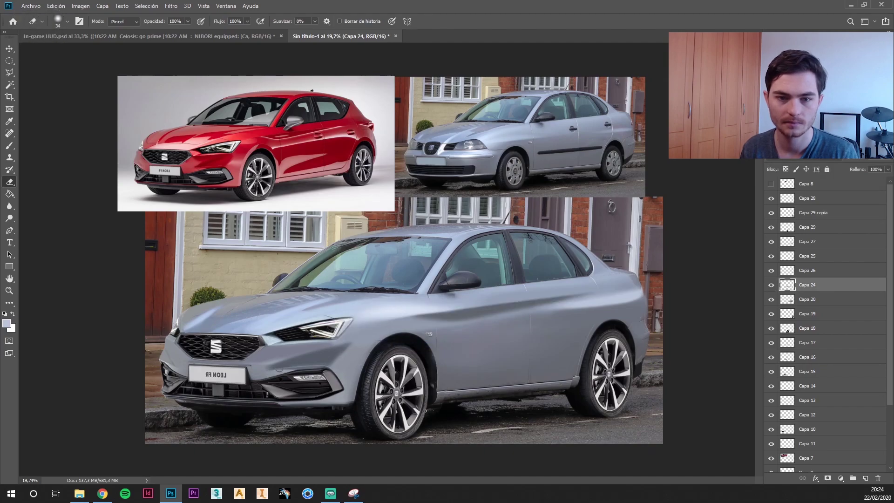
key(b)
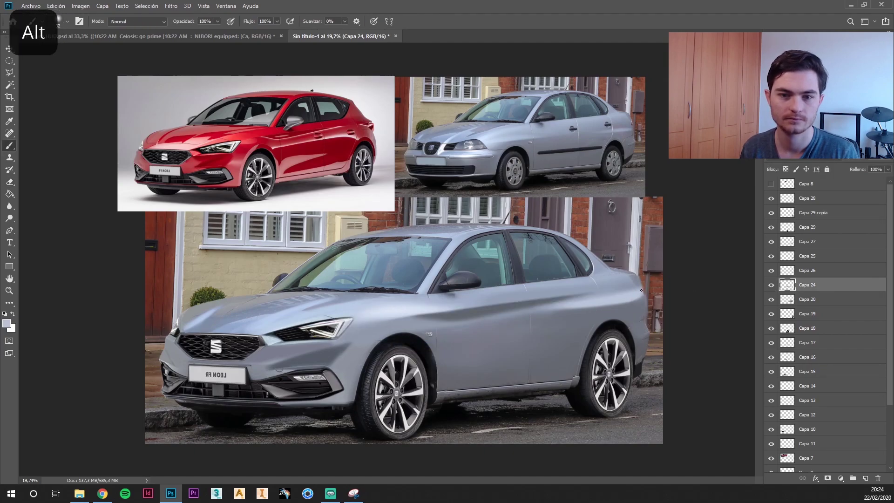
ctrl+click(645, 338)
key(e)
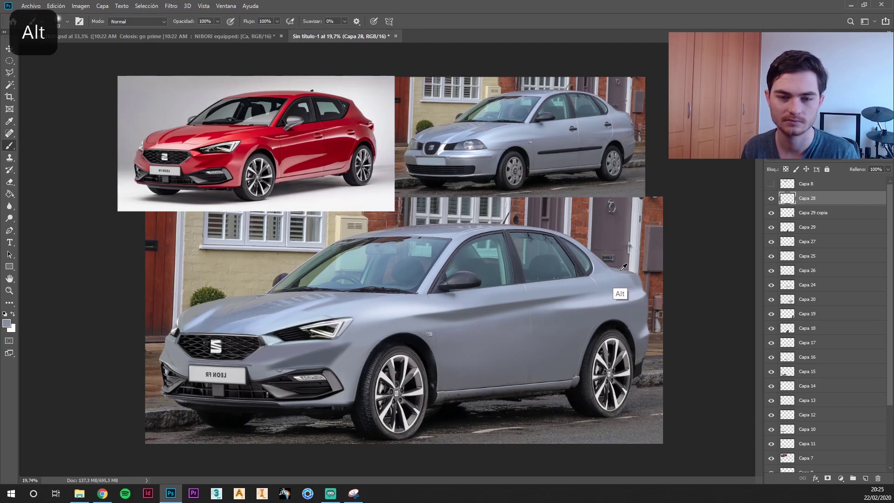
key(e)
key(b)
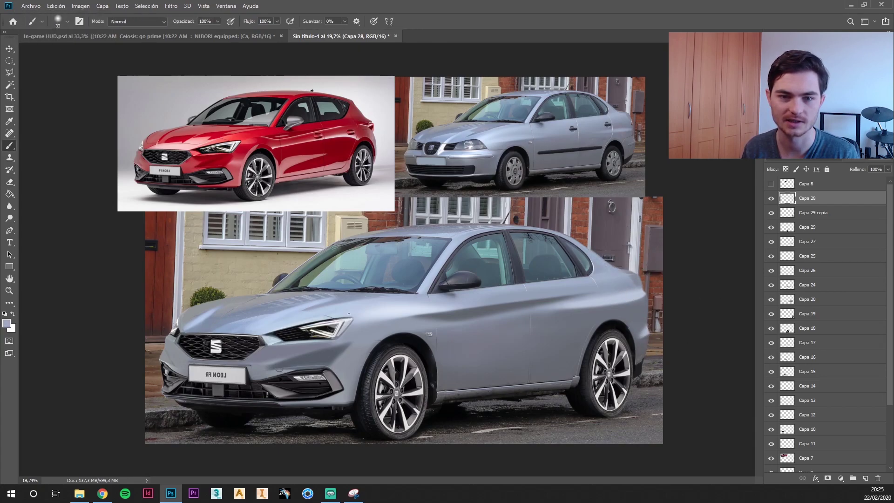
- Try a black line along the hood on a new layer, undo it, and resume erasing on Capa 24
key(ctrl+shift+alt+n)
key(d)
drag(333, 321, 373, 318)
key(e)
right_click(356, 314)
key(Escape)
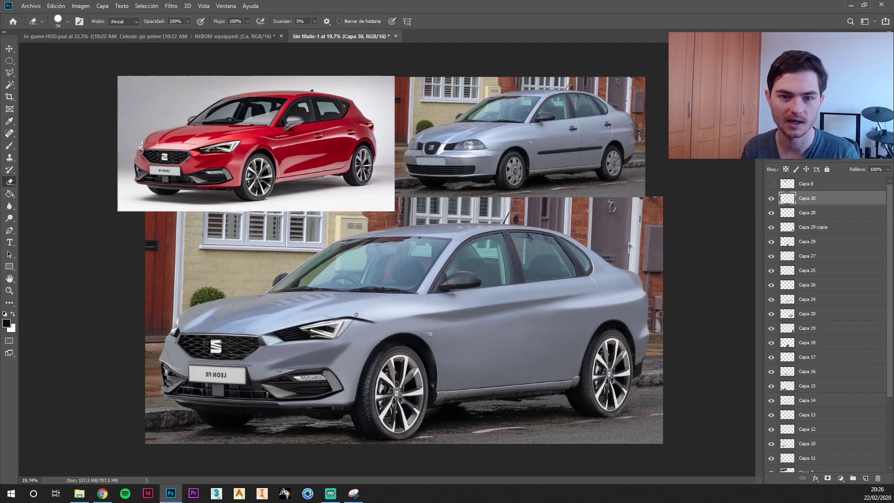
key(ctrl+z)
ctrl+click(340, 336)
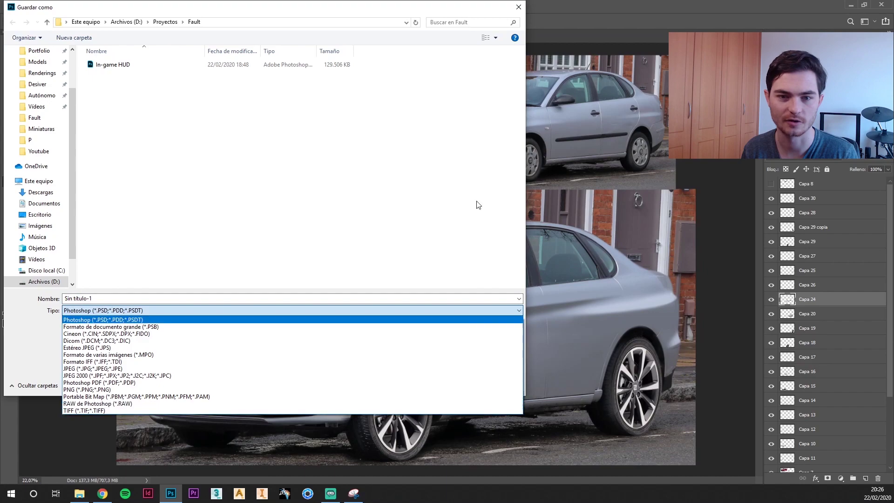
key(e)
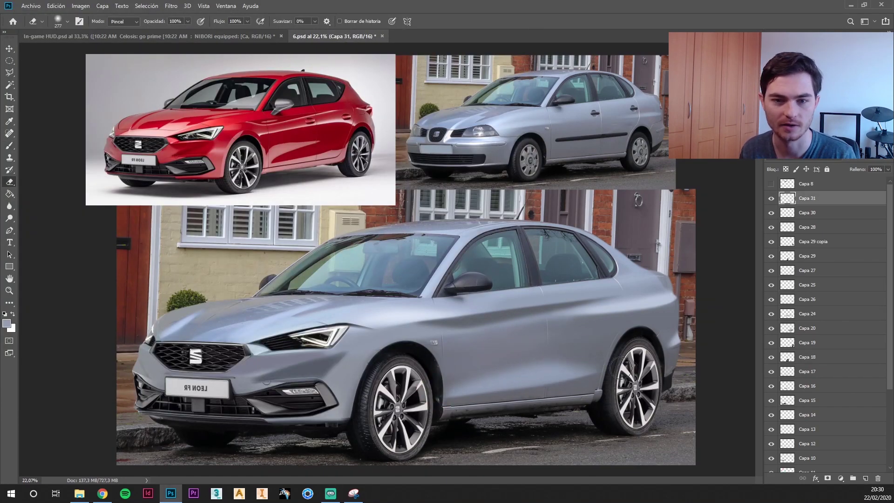
- Sample the body paint colours and paint behind the front wheel arch on new layers
key(ctrl+z)
key(b)
alt+click(470, 385)
key(ctrl+shift+alt+n)
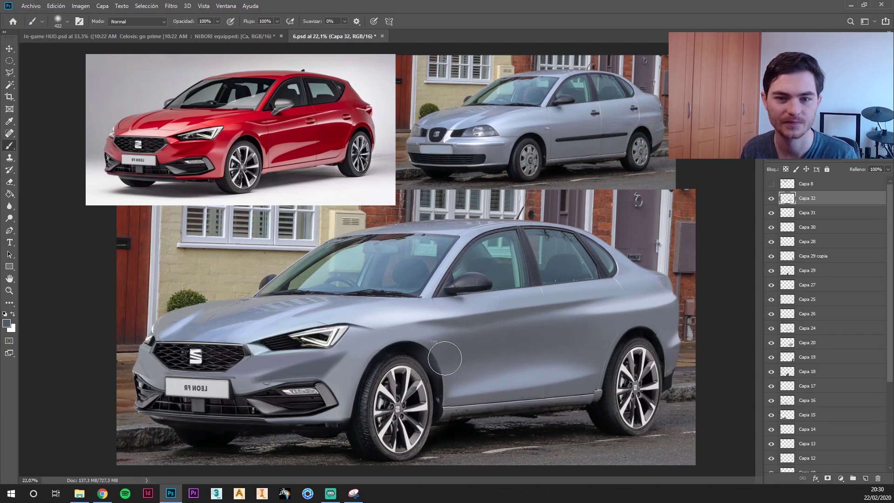
key(ctrl+shift+alt+n)
alt+click(465, 334)
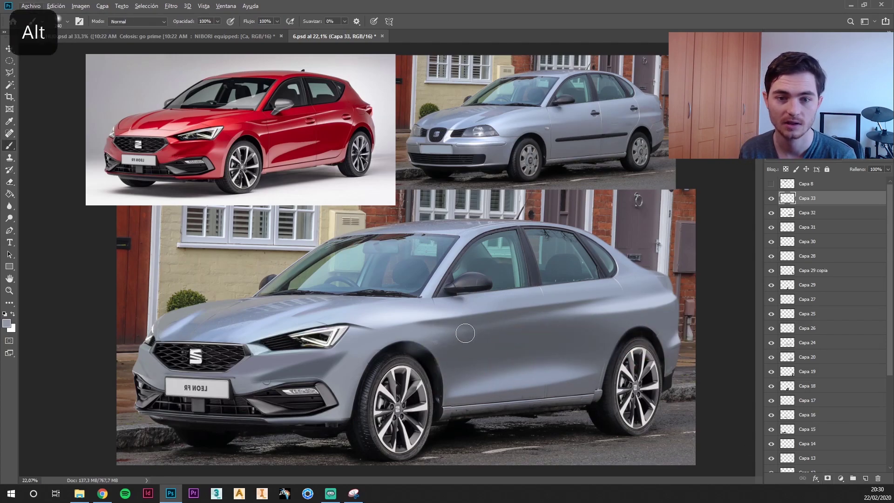
key(ctrl+z)
- Clean up with a 248 px eraser and trace a Pen curve around the front wheel arch
key(e)
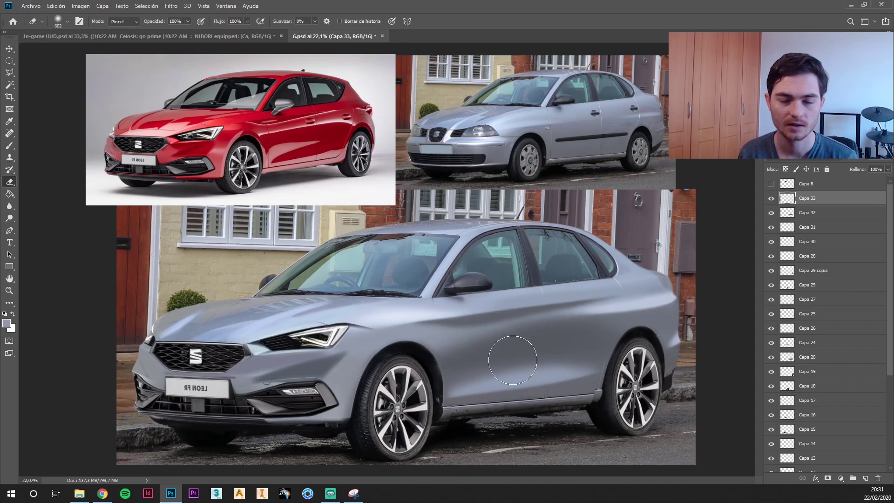
drag(475, 405, 461, 405)
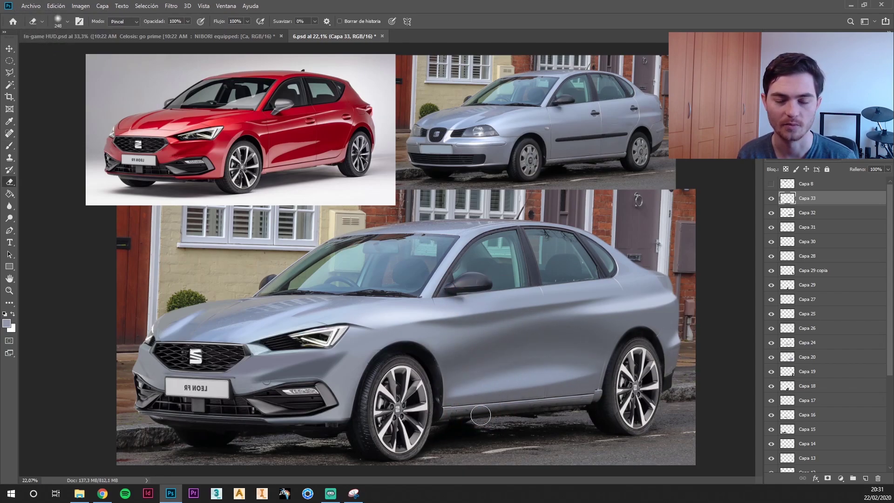
key(p)
drag(344, 418, 350, 389)
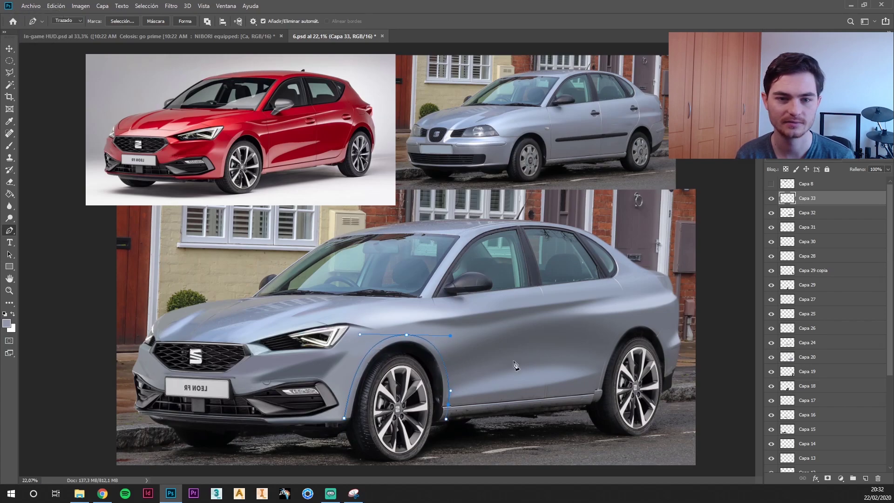
- Shade the front wheel arch from its path selection, Gaussian-blur it and tidy the arch edge
right_click(358, 444)
key(Return)
key(b)
click(854, 479)
key(ctrl+d)
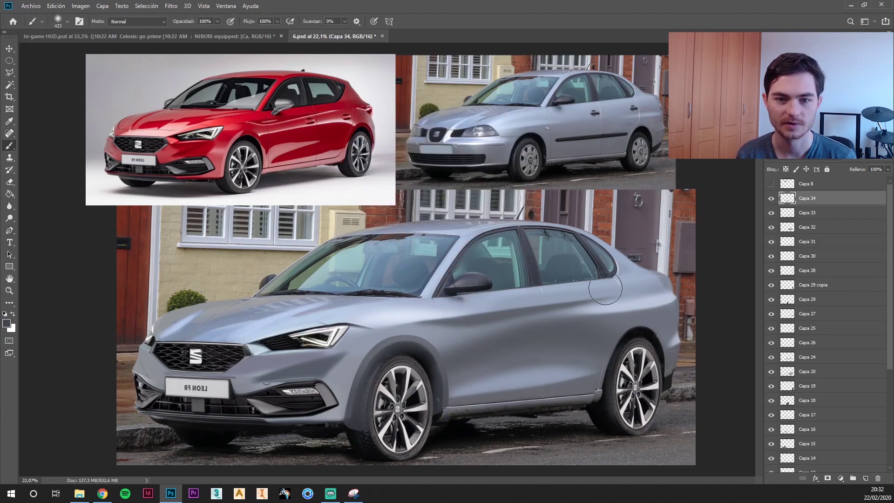
scroll(345, 465, up, 1)
key(e)
key(ctrl+z)
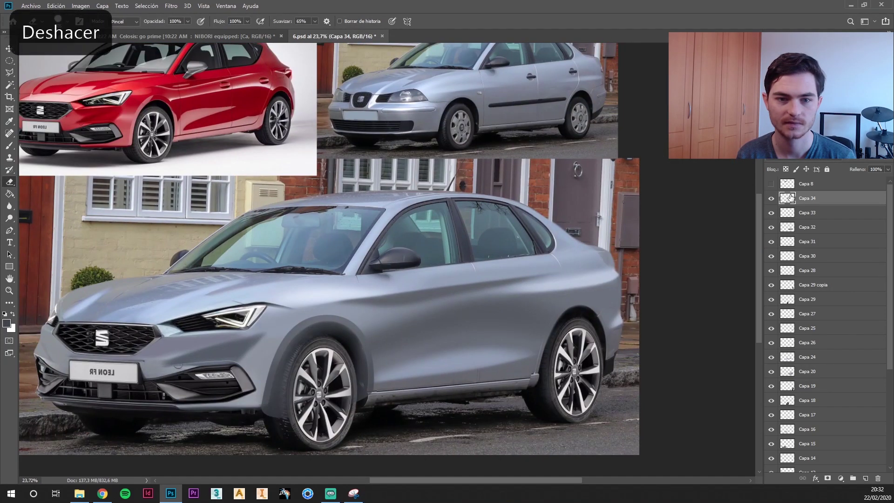
key(ctrl+alt+f)
key(Return)
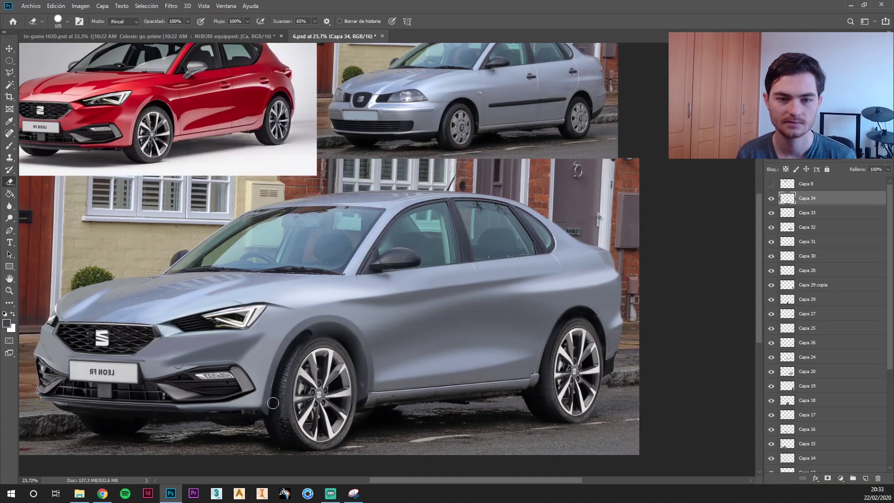
drag(281, 400, 366, 394)
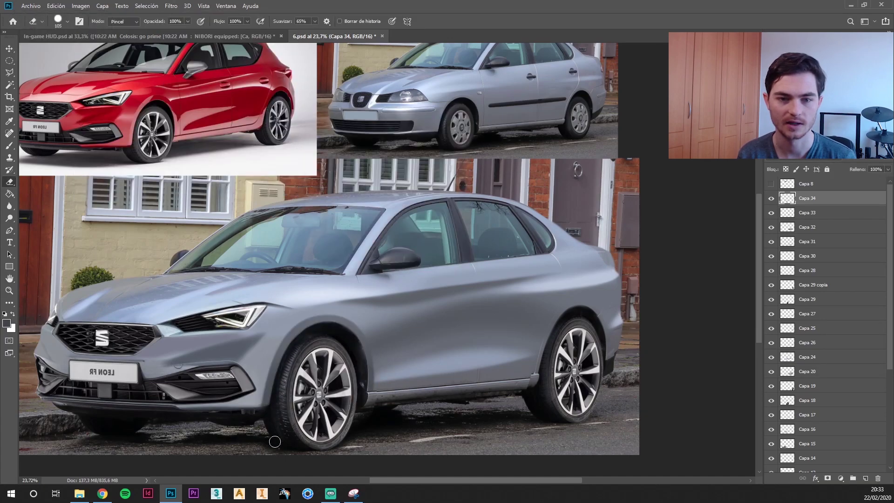
scroll(274, 441, up, 1)
- Paint the rear wheel arch darker from its path selection, then deselect and undo stray strokes
key(p)
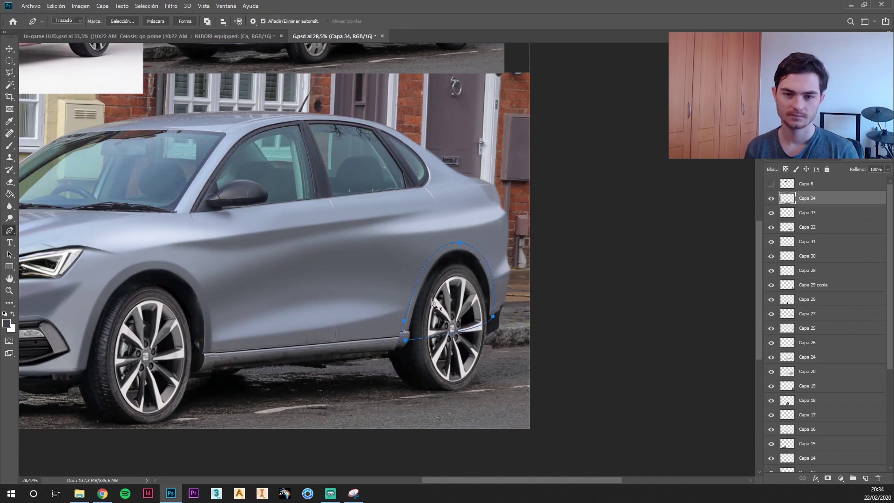
right_click(501, 275)
key(Return)
key(b)
drag(447, 289, 599, 281)
key(e)
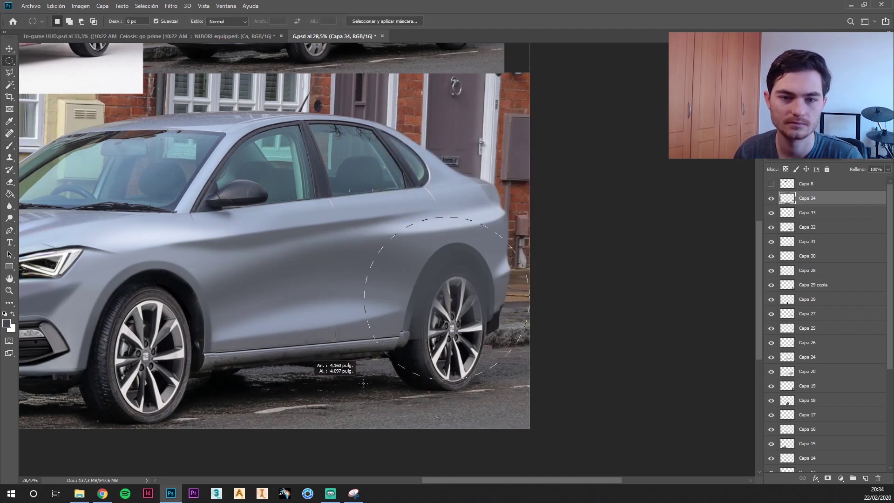
key(ctrl+d)
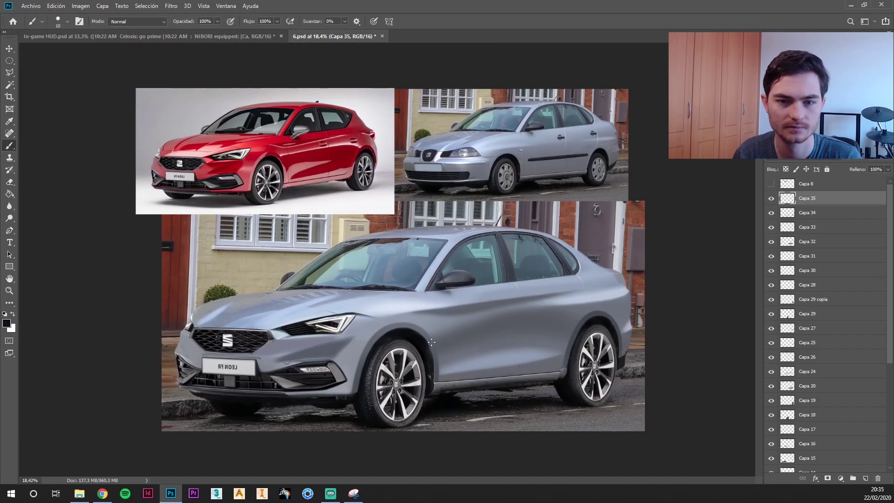
key(ctrl+z)
scroll(269, 262, up, 3)
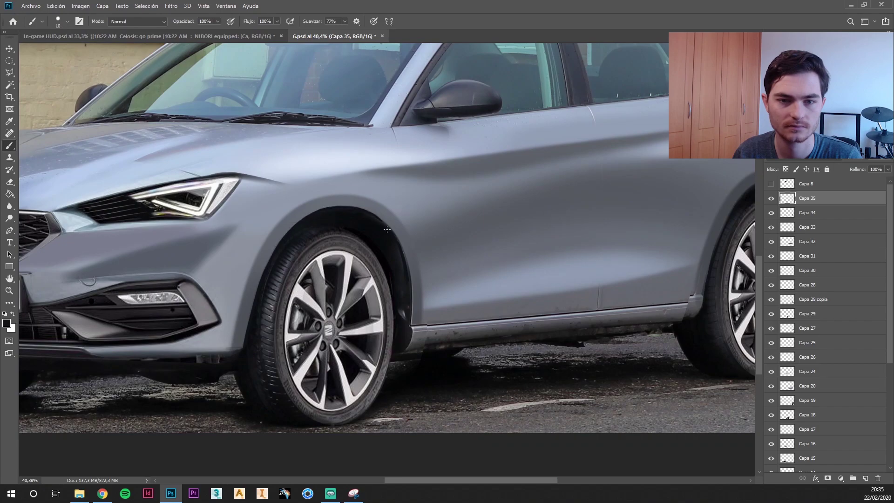
key(ctrl+z)
scroll(386, 229, right, 5)
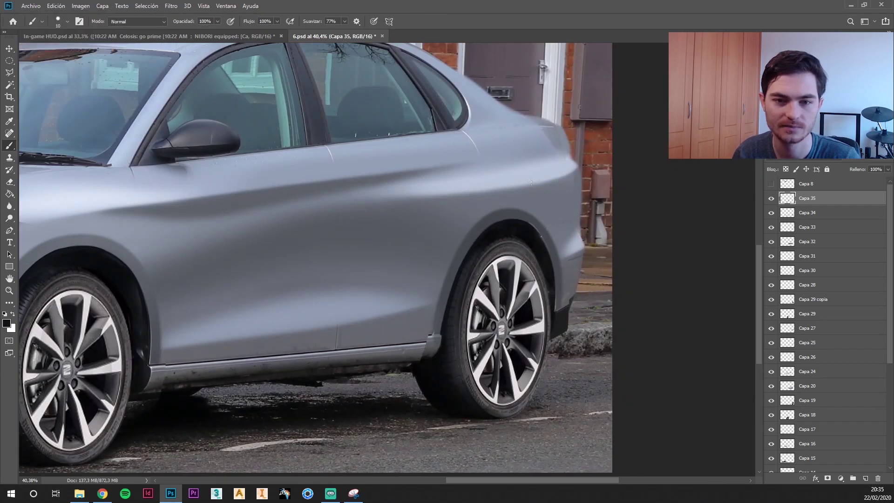
scroll(549, 262, down, 2)
scroll(679, 290, down, 2)
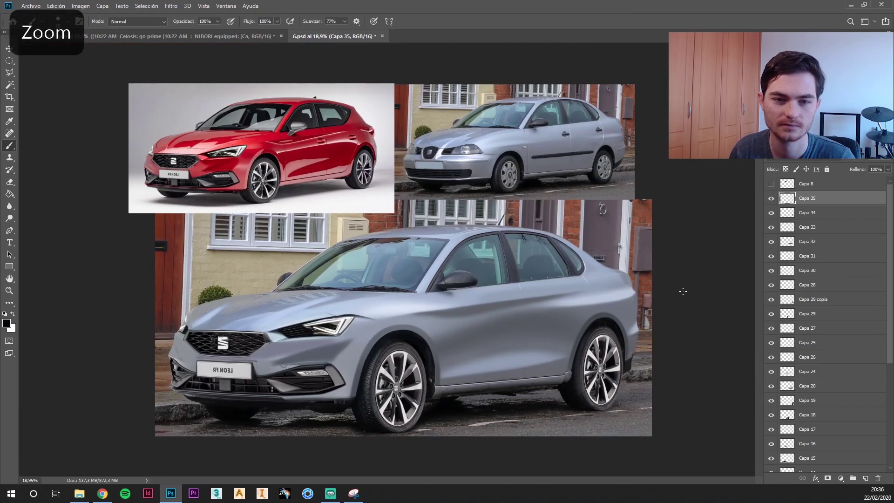
- Add a new layer for the rear quarter panel and adjust the brush size
key(ctrl+shift+alt+n)
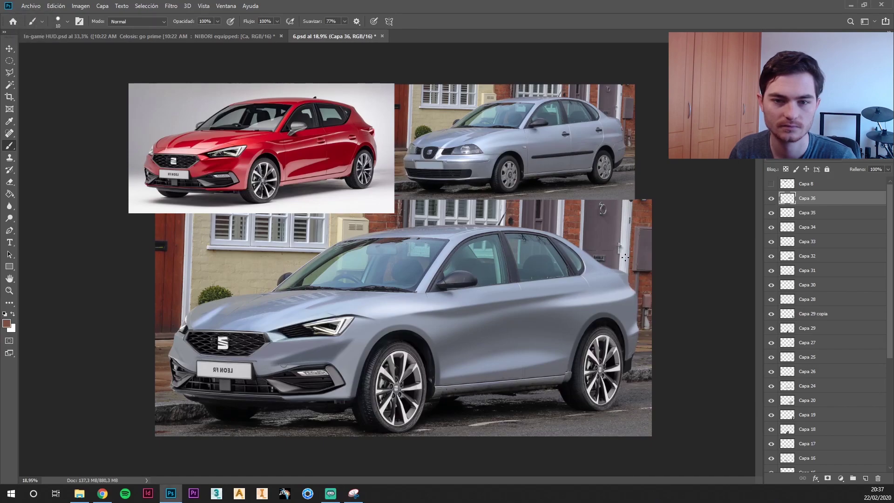
key(ctrl+z)
key(alt+0)
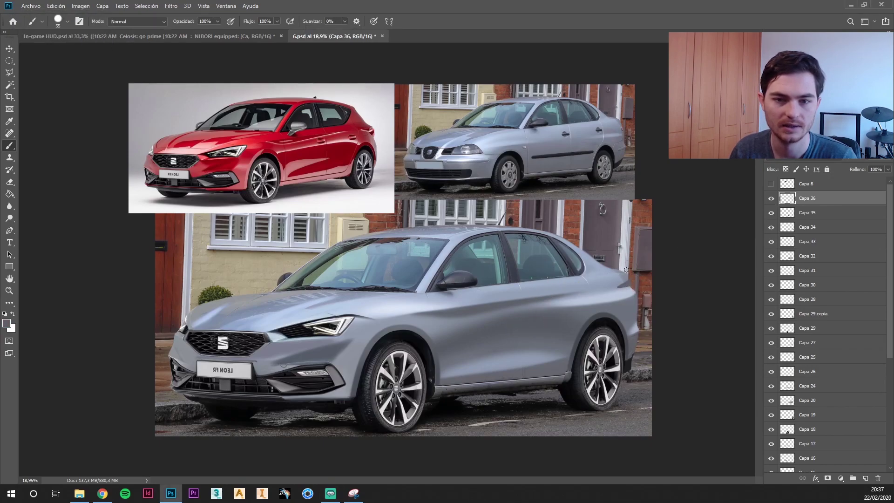
key(bracketleft)
key(bracketleft)
key(bracketleft)
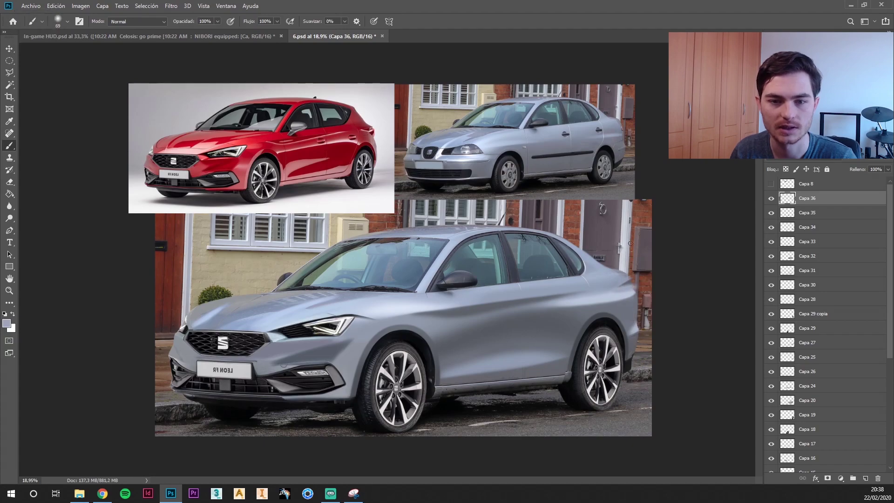
key(bracketleft)
key(bracketleft)
key(bracketleft)
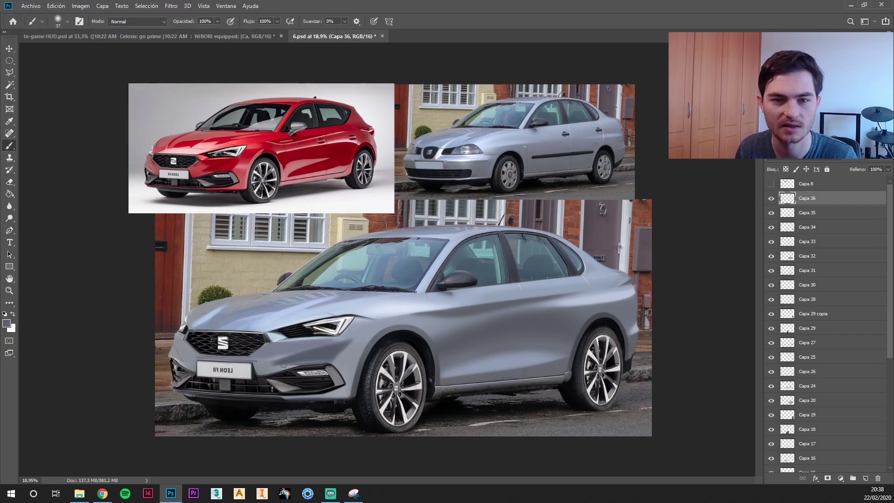
key(bracketright)
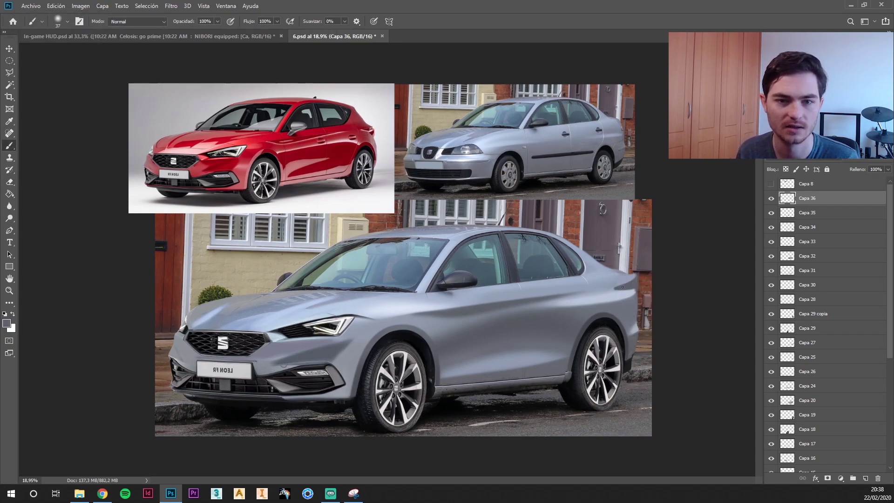
key(ctrl+shift+alt+n)
- Sample the reddish-brown colour onto a new layer and select Capa 36 for editing
key(b)
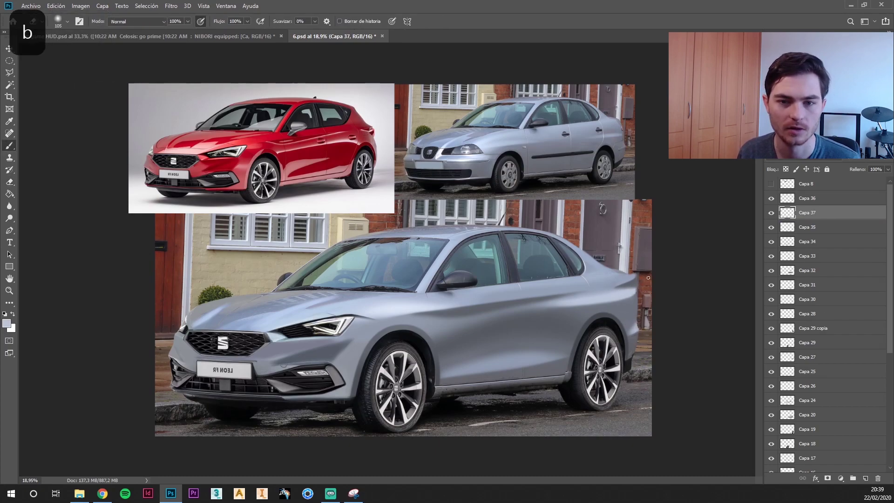
alt+click(639, 288)
key(alt+bracketright)
key(ctrl+shift+alt+n)
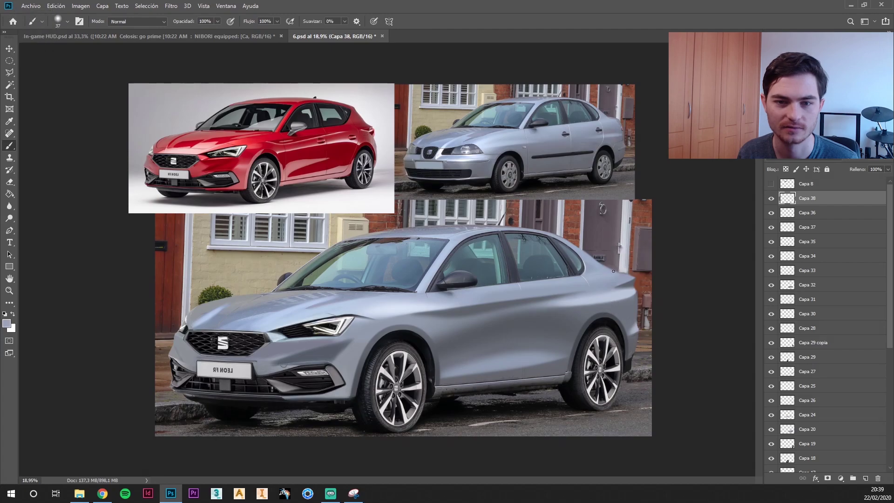
scroll(661, 261, up, 5)
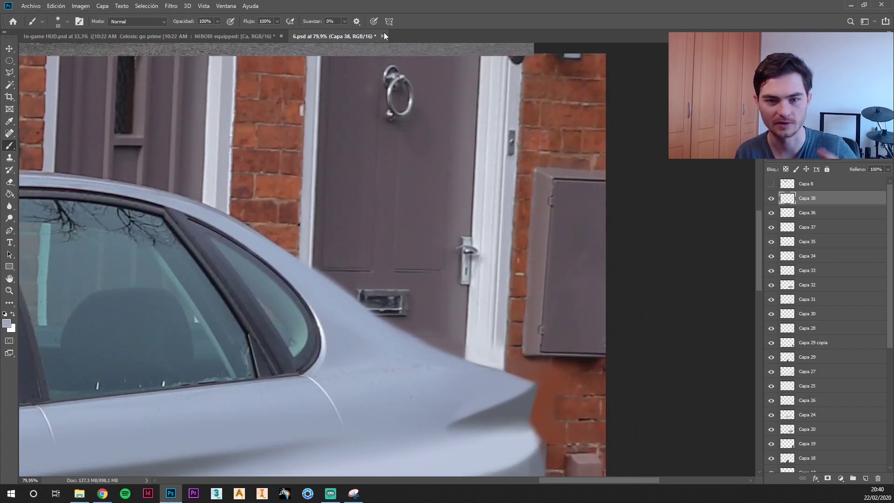
scroll(408, 339, down, 5)
ctrl+right_click(649, 287)
click(666, 302)
- Add another body-paint layer and move Capa 39 above Capa 38
key(e)
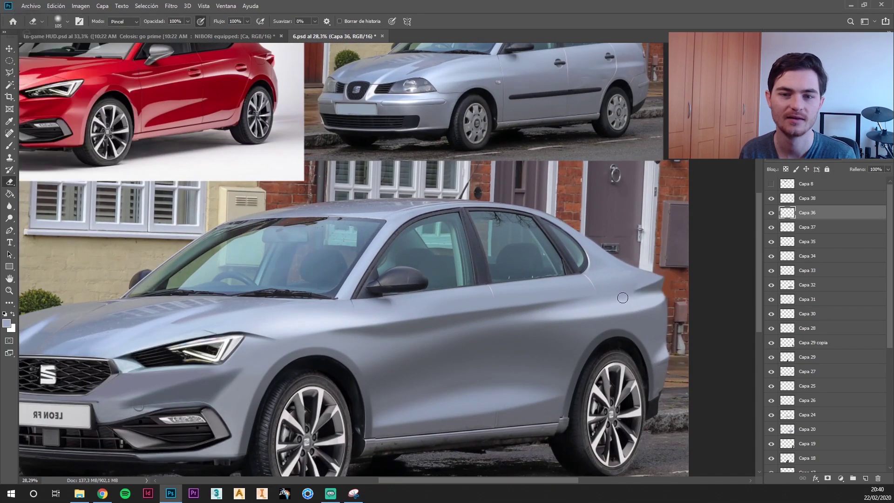
key(b)
scroll(608, 321, up, 2)
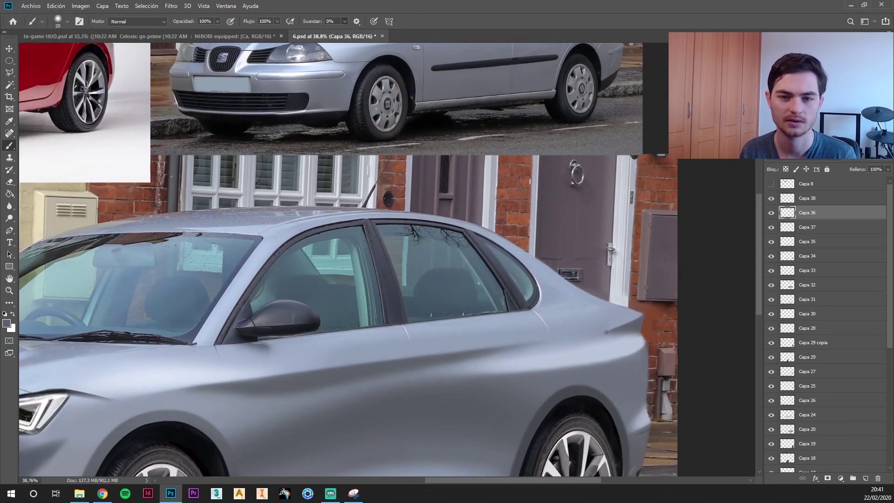
key(ctrl+shift+alt+n)
scroll(574, 347, down, 1)
drag(372, 279, 326, 224)
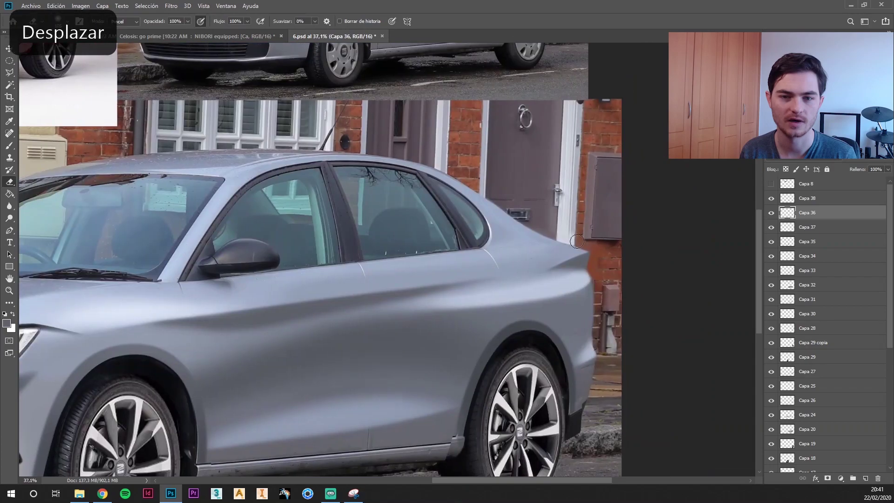
drag(808, 212, 824, 198)
- Refine the rear quarter on Capa 38 with a fine eraser and the brush
key(e)
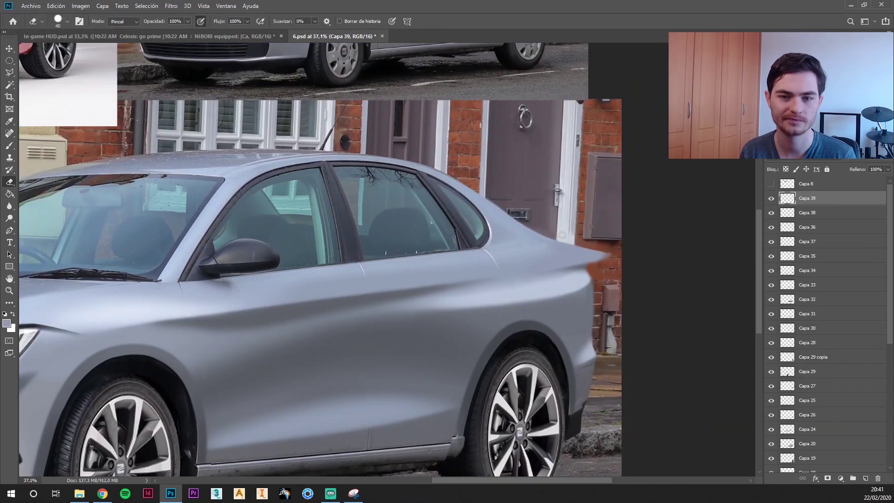
key(Escape)
scroll(587, 257, down, 1)
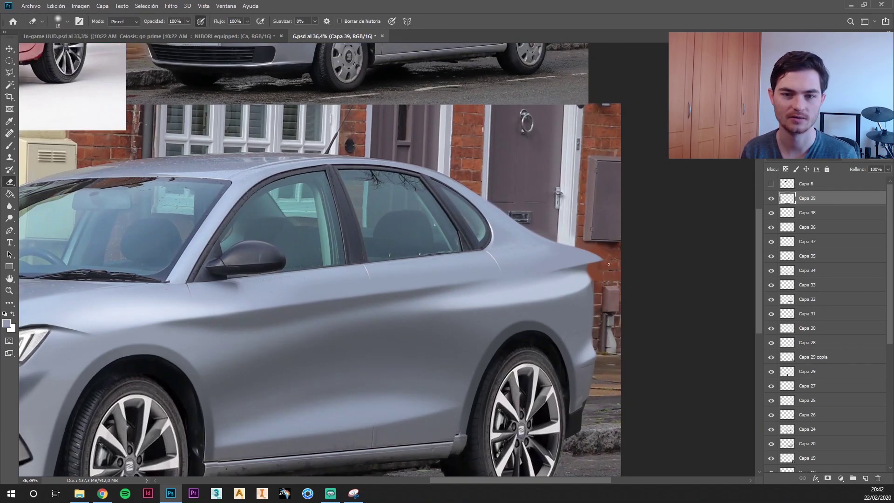
key(b)
key(alt+bracketleft)
key(e)
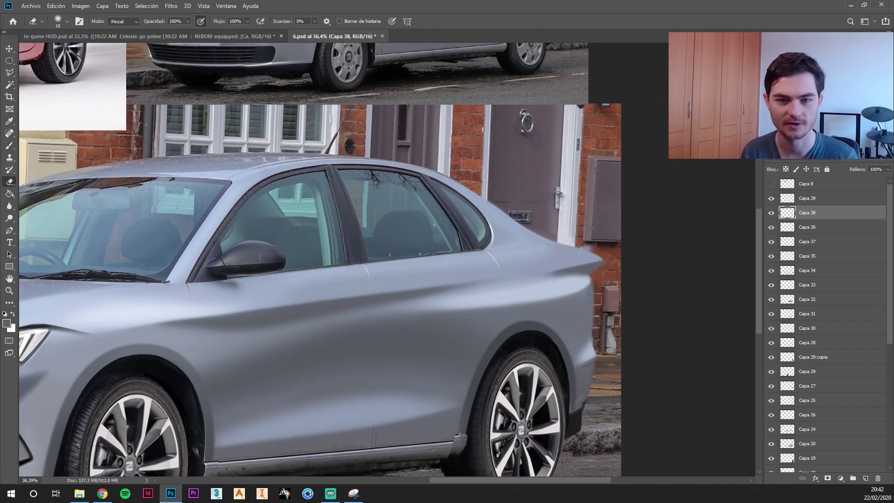
scroll(581, 249, down, 2)
key(e)
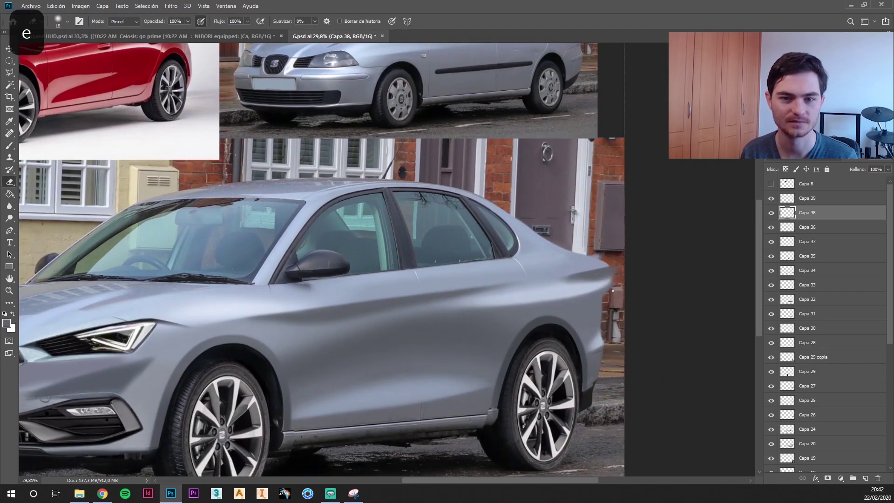
key(b)
- Shape the trunk edge with brush and eraser, then sample the grey body colour onto a new layer
key(e)
key(b)
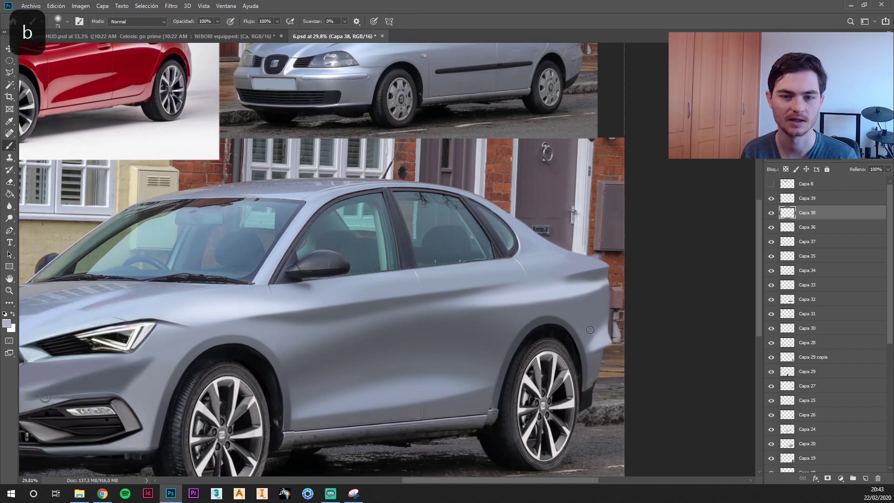
key(e)
key(b)
key(alt)
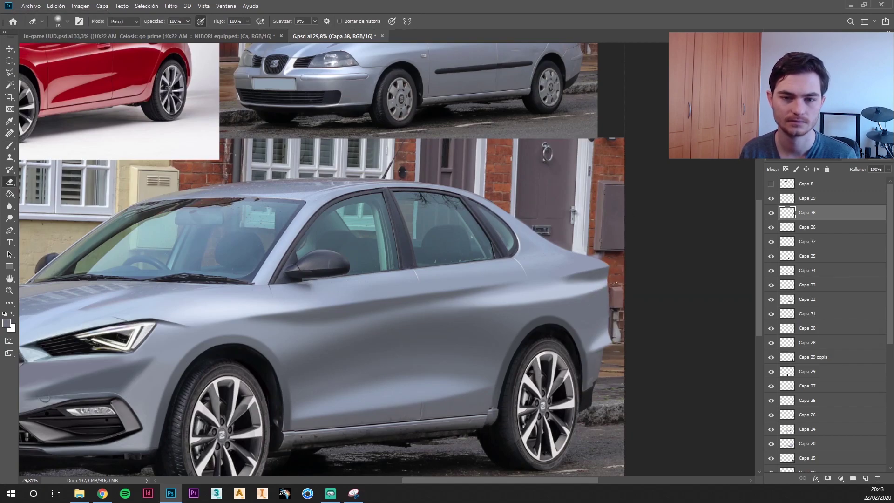
alt+click(615, 296)
key(ctrl+shift+alt+n)
key(e)
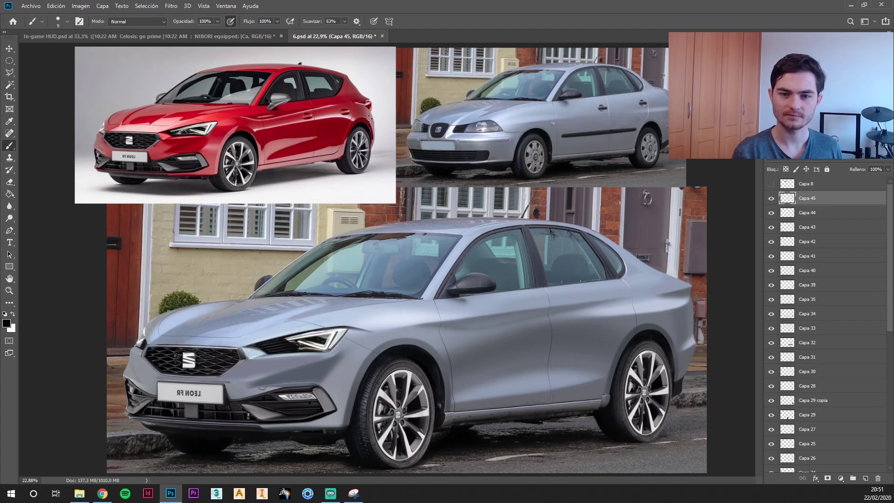
- Sample the grey door colour and test shadow strokes under the side mirror, undoing them
click(68, 21)
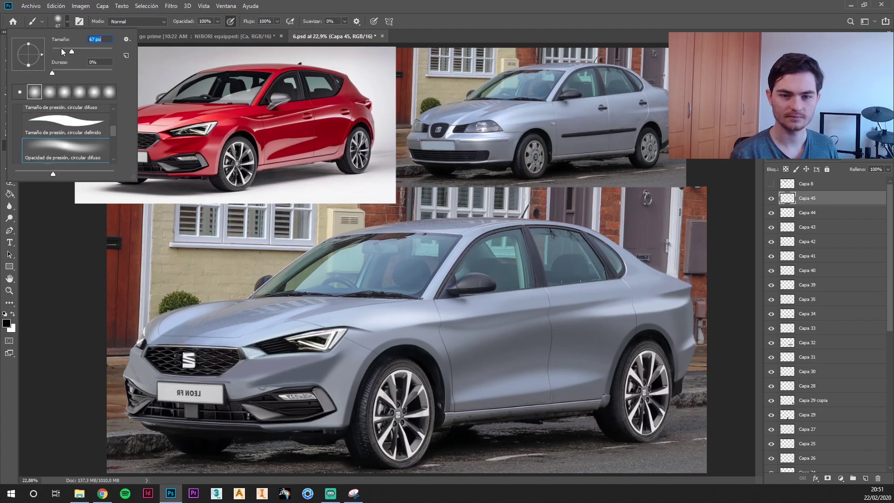
key(alt)
alt+click(458, 252)
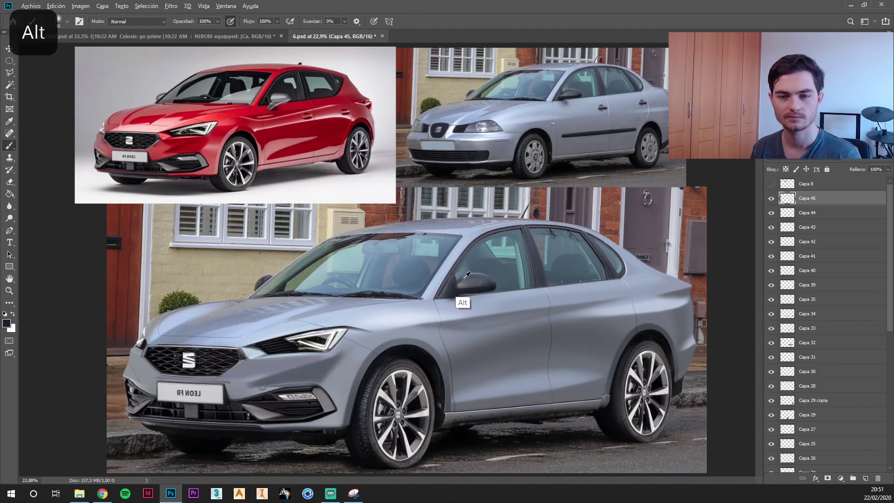
alt+scroll(457, 290, up, 3)
alt+scroll(381, 326, up, 1)
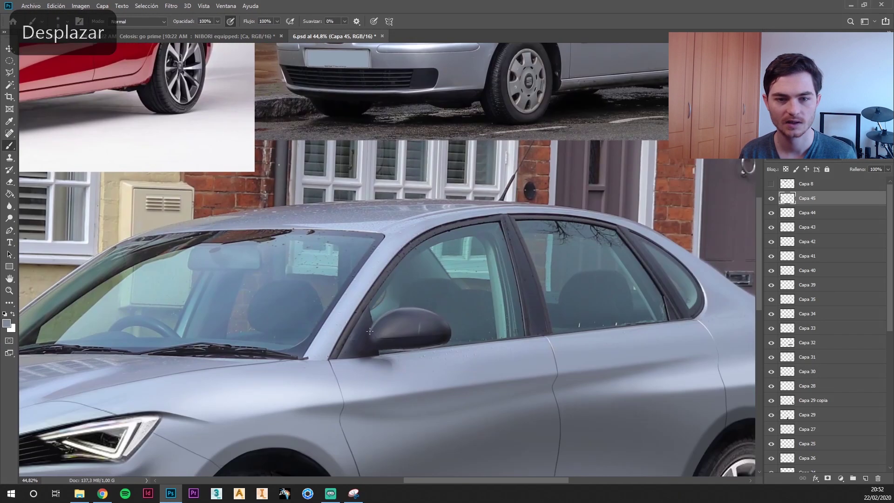
alt+scroll(381, 317, down, 1)
key(ctrl+z)
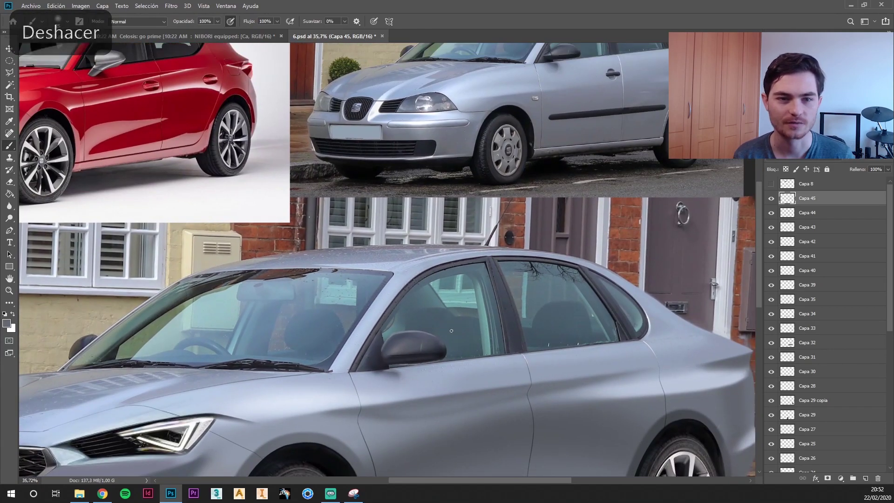
scroll(443, 359, left, 1)
key(ctrl+z)
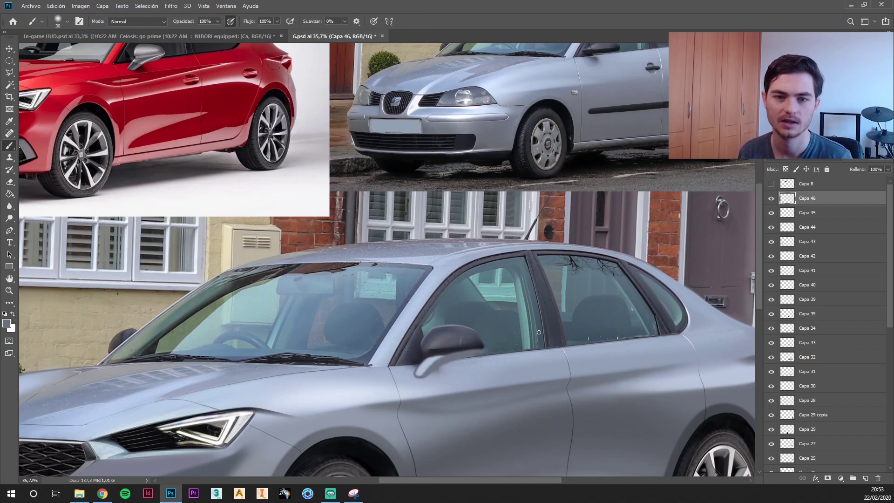
drag(474, 348, 423, 358)
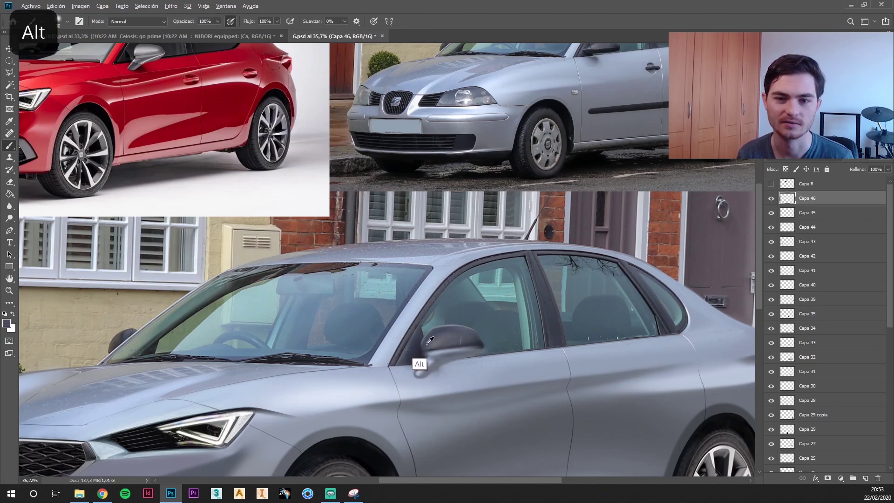
key(ctrl+z)
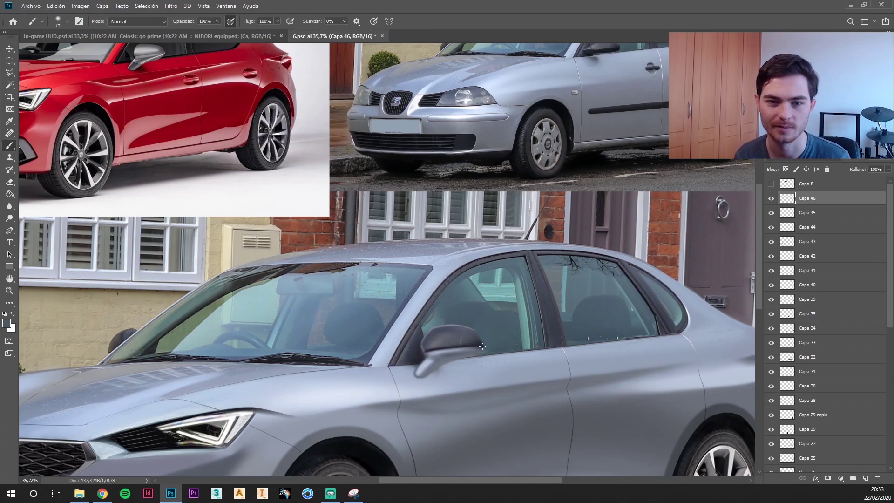
- Resample the grey body colour and retry strokes near the mirror, undoing unwanted ones
alt+click(419, 394)
key(alt)
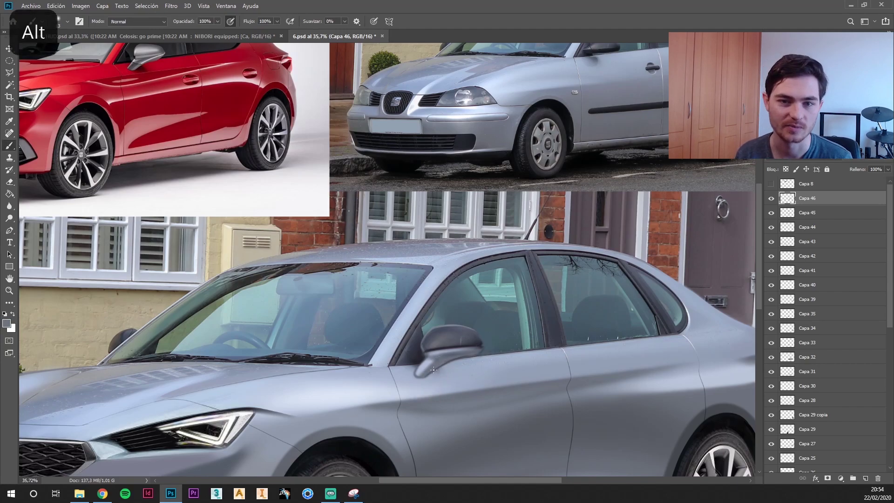
scroll(433, 370, down, 3)
scroll(433, 370, up, 3)
key(ctrl+z)
scroll(605, 328, down, 3)
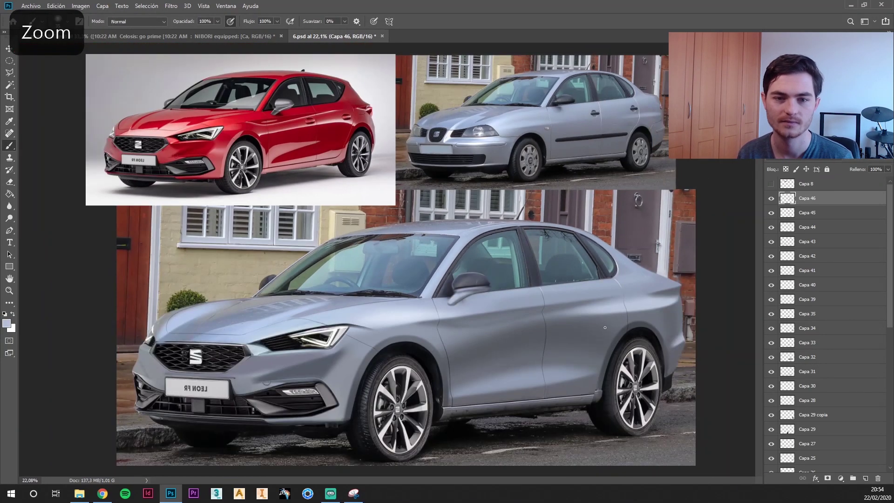
scroll(522, 280, up, 3)
key(ctrl+z)
scroll(527, 262, down, 3)
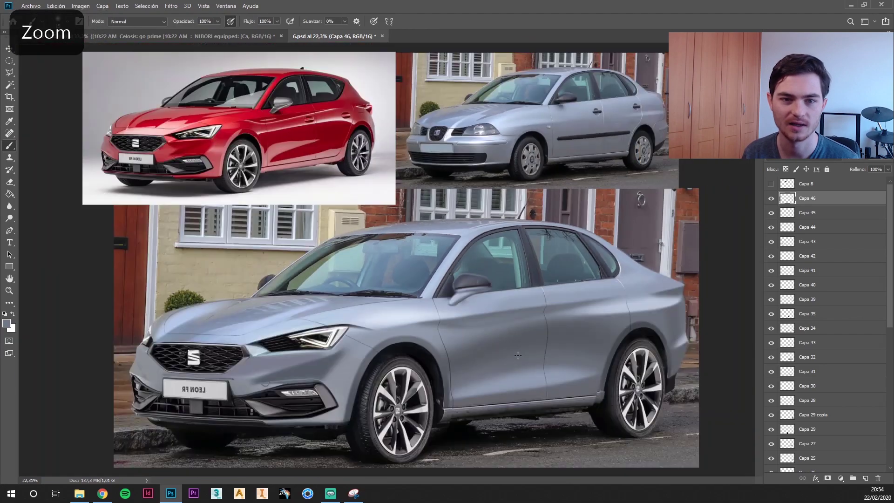
scroll(490, 299, up, 3)
- On a new layer, brush a dark shadow under the side mirror and soften it with the eraser
key(ctrl+shift+alt+n)
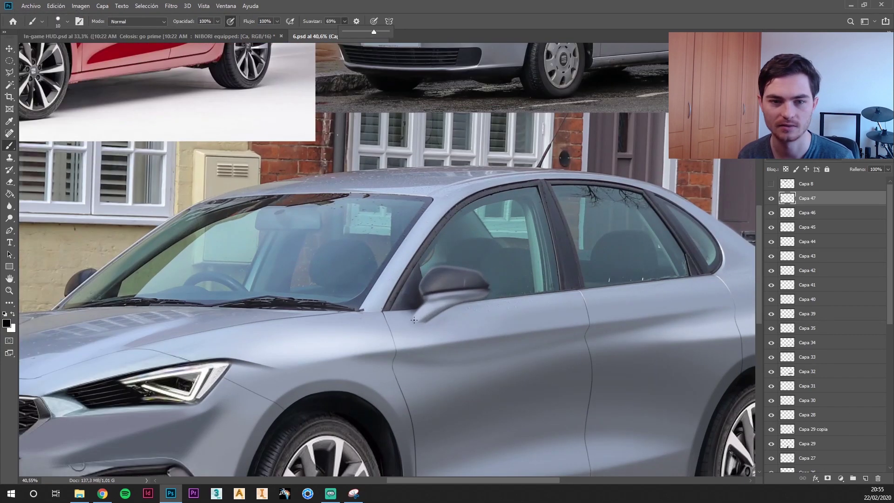
key(ctrl+z)
scroll(424, 274, down, 3)
scroll(424, 275, down, 1)
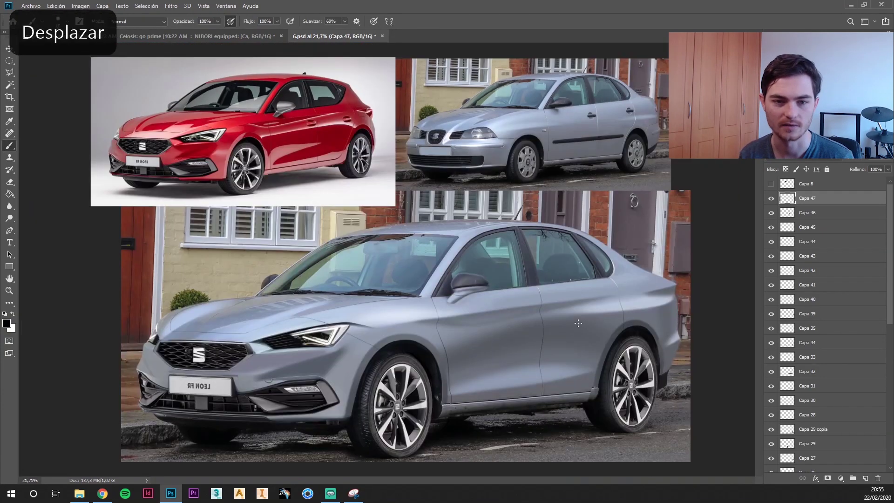
key(ctrl+shift+alt+n)
drag(447, 302, 494, 309)
key(e)
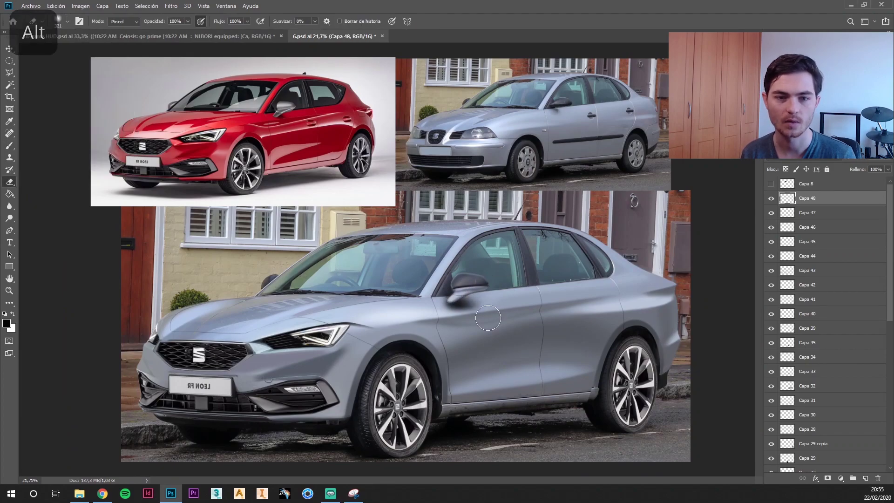
scroll(512, 257, up, 3)
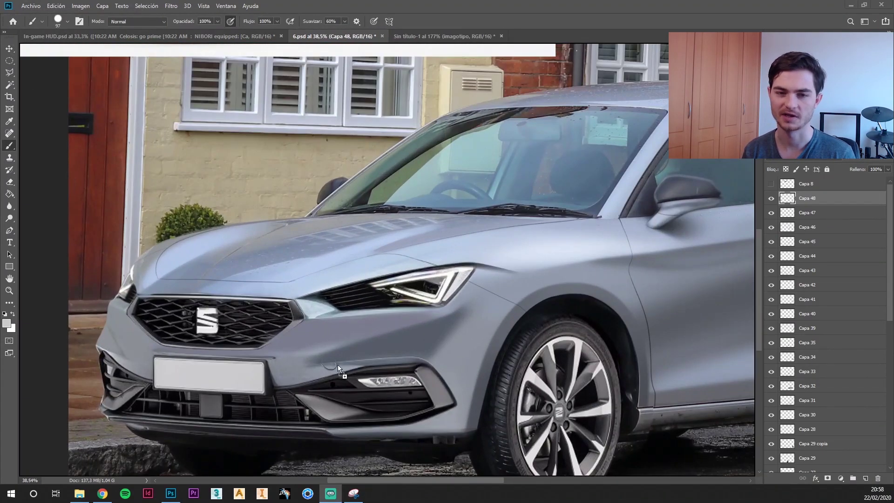
- Drop the Desiver logo onto the front plate and rotate it to match the plate's tilt
drag(339, 368, 210, 375)
key(ctrl+t)
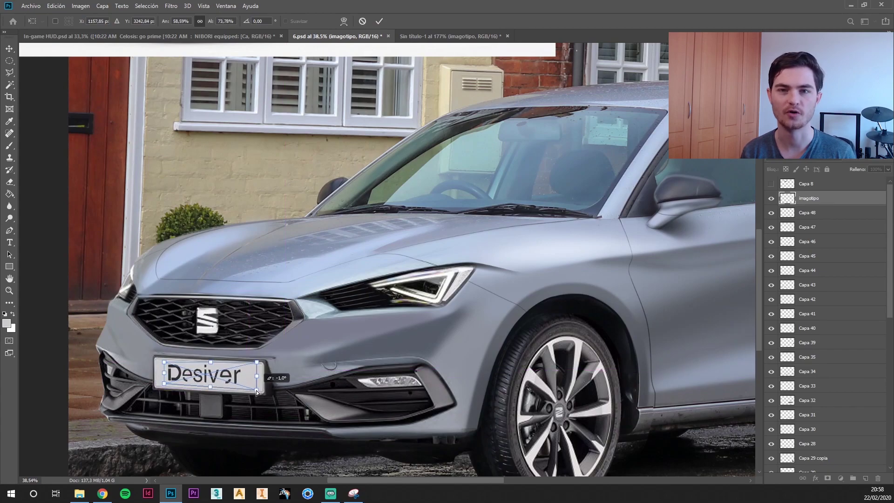
drag(263, 396, 256, 394)
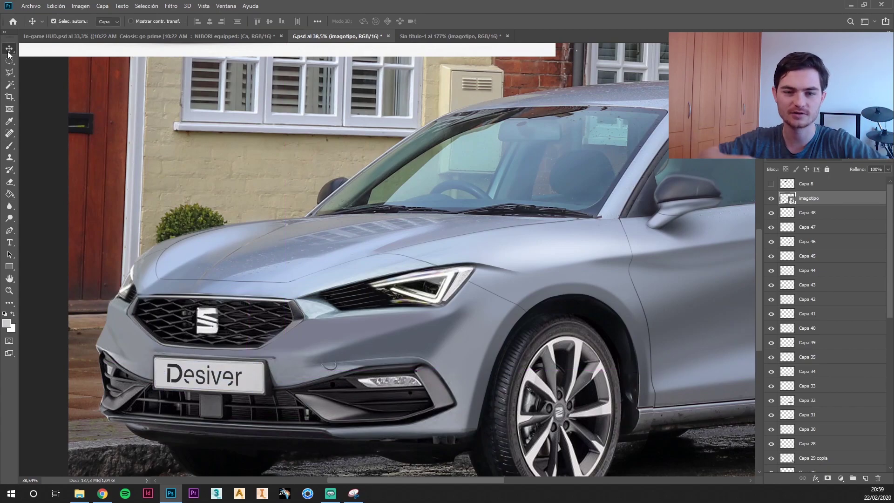